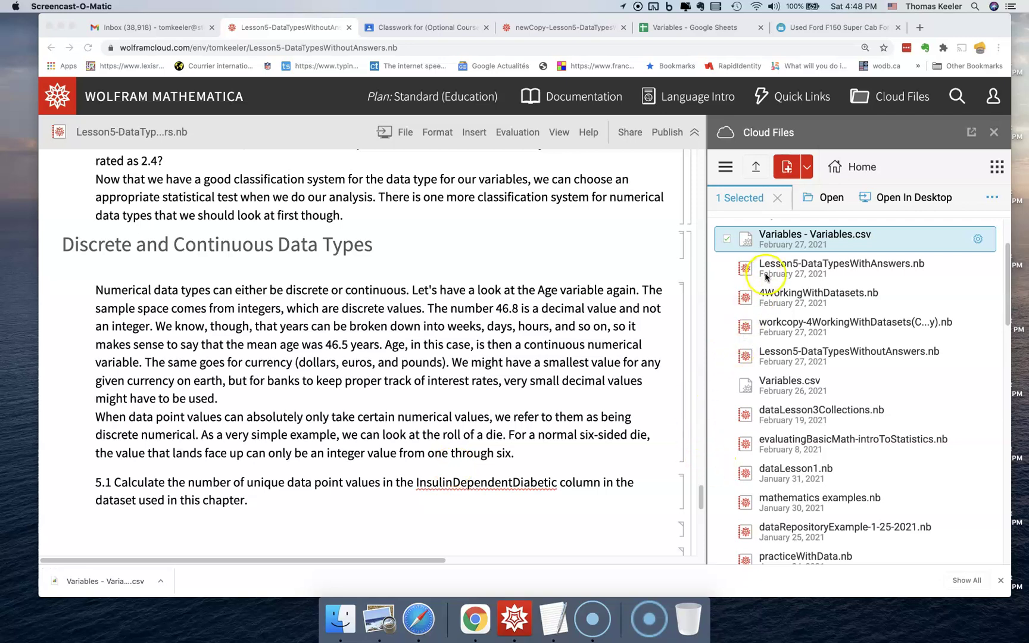
Open Lesson5-DataTypesWithAnswers.nb from Cloud Files, showing the 5.1 Counts answer (No 544, Yes 53)
click(772, 270)
click(772, 270)
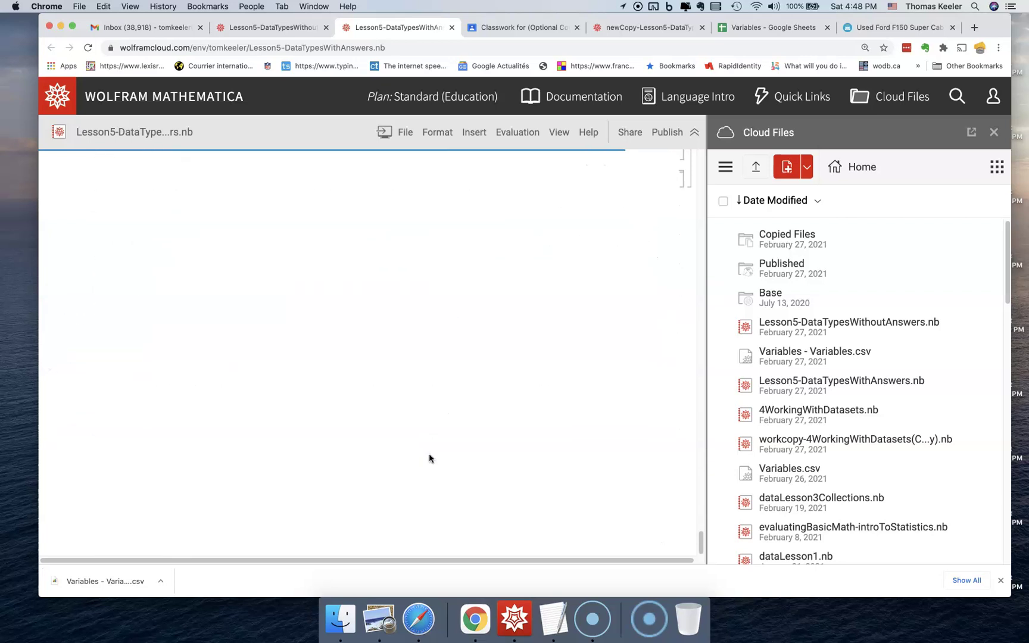
scroll(428, 457, up, 15)
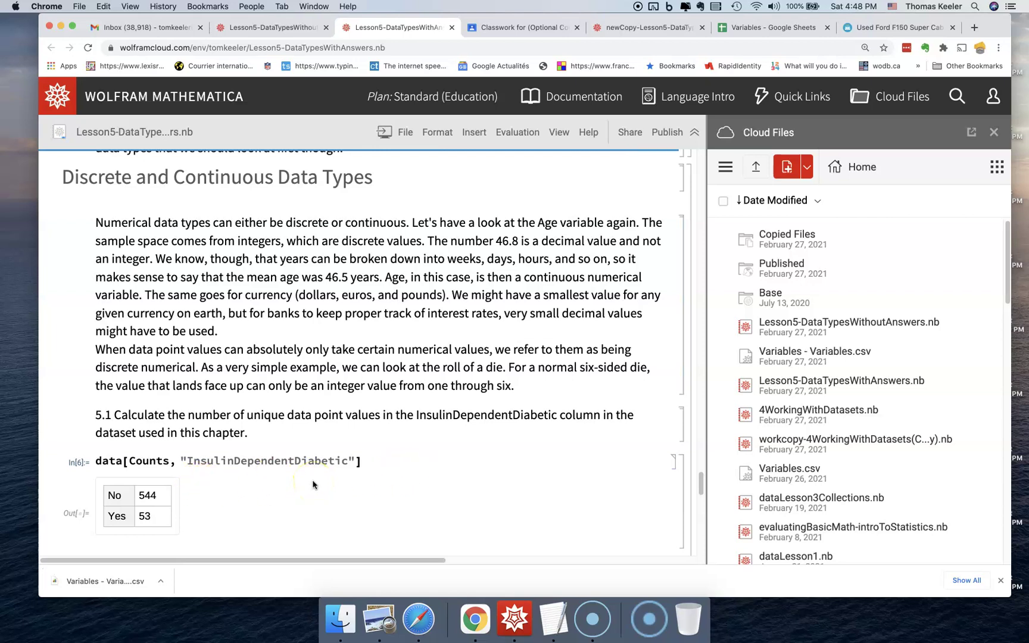
Delete the old InsulinDependentDiabetic Counts output and re-evaluate it as In[16], giving No 544, Yes 53
scroll(313, 485, up, 1)
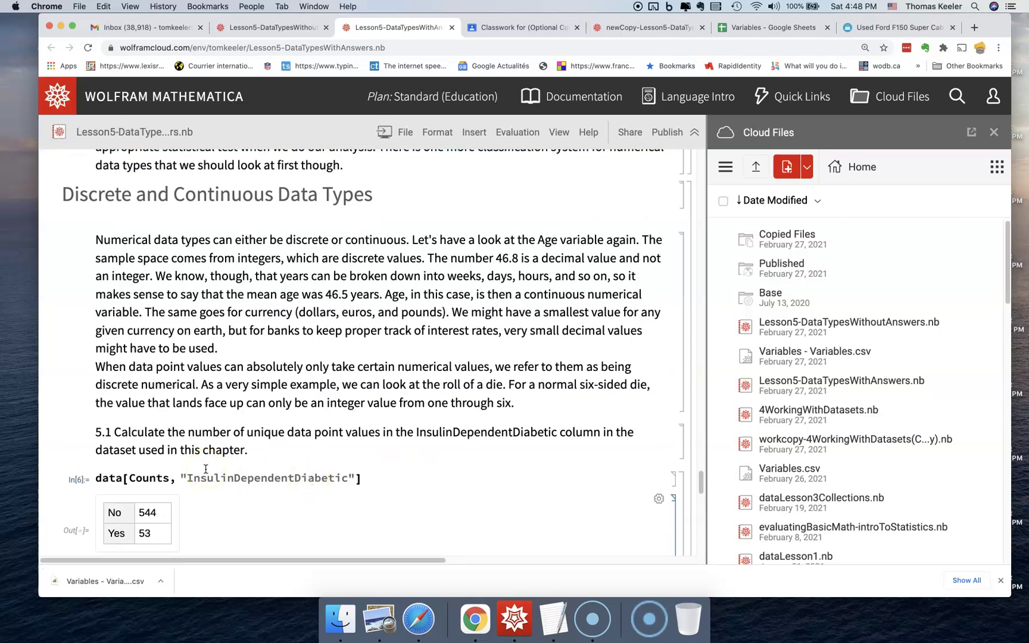
click(277, 444)
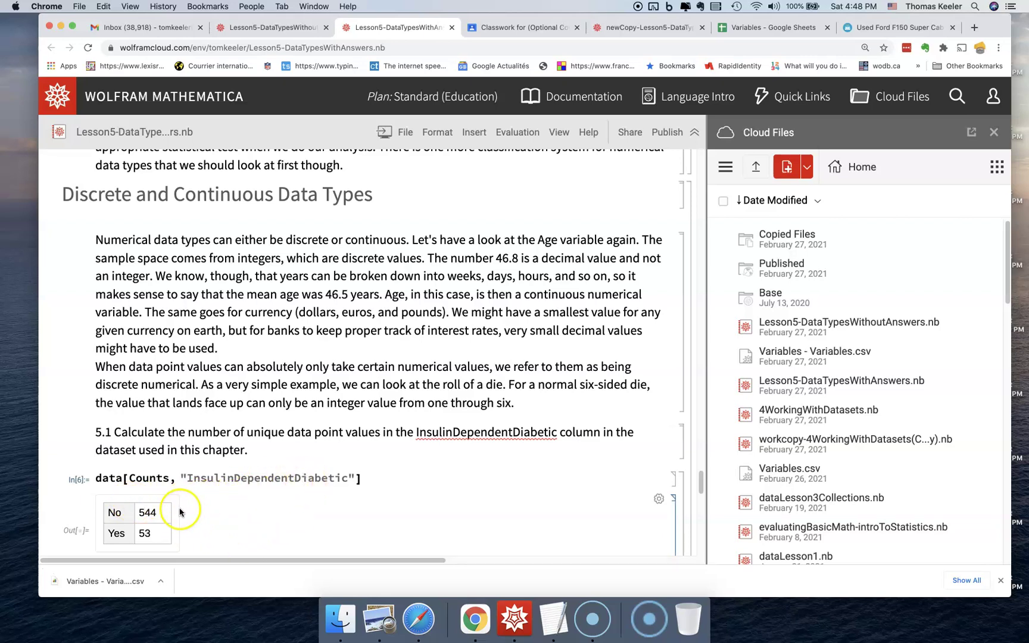
click(362, 479)
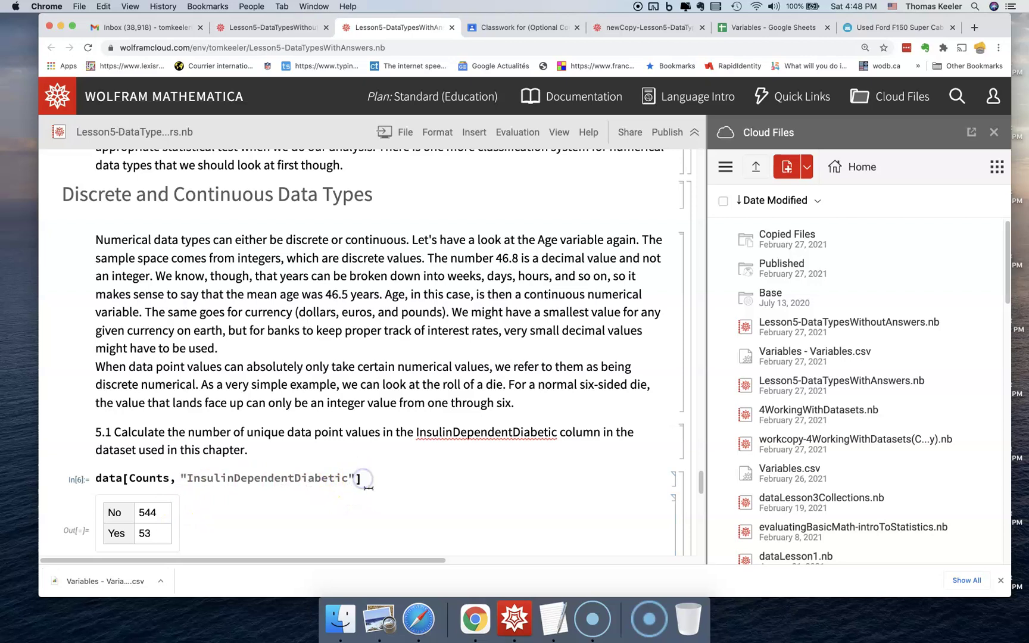
click(671, 514)
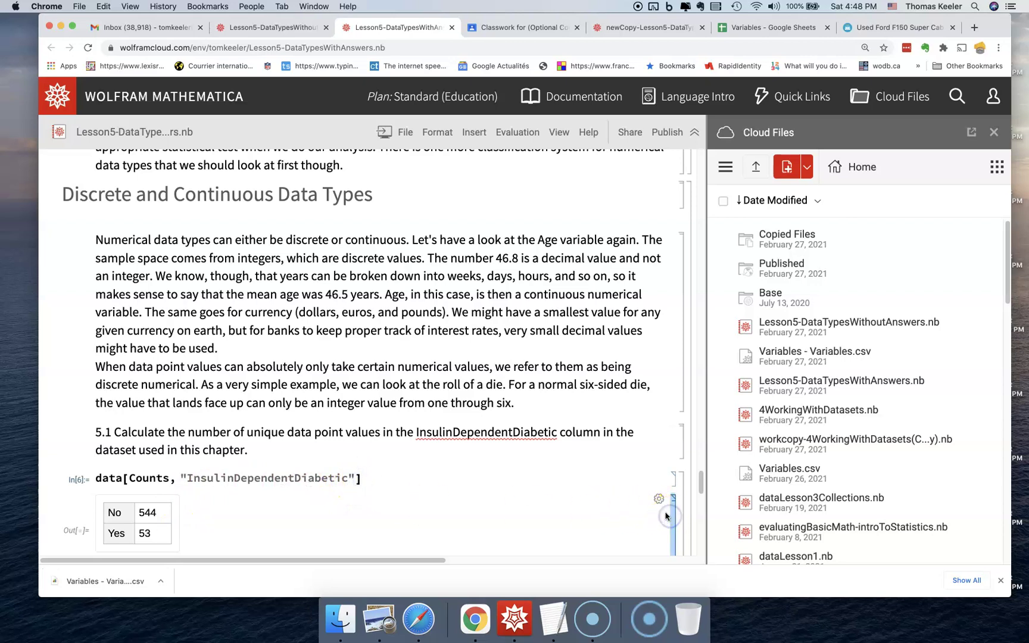
key(BackSpace)
click(474, 473)
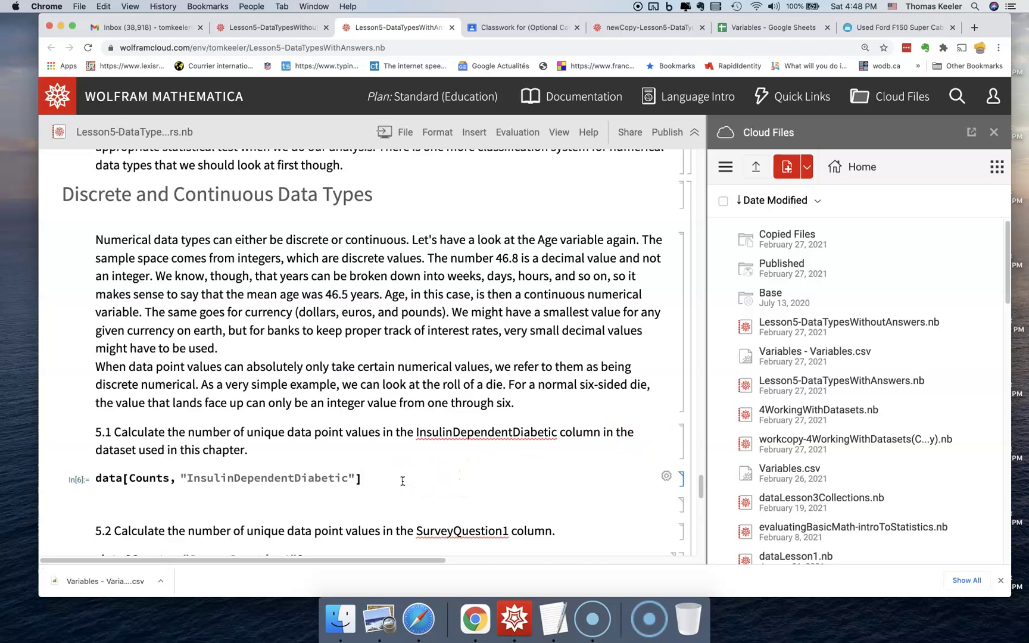
key(shift+Return)
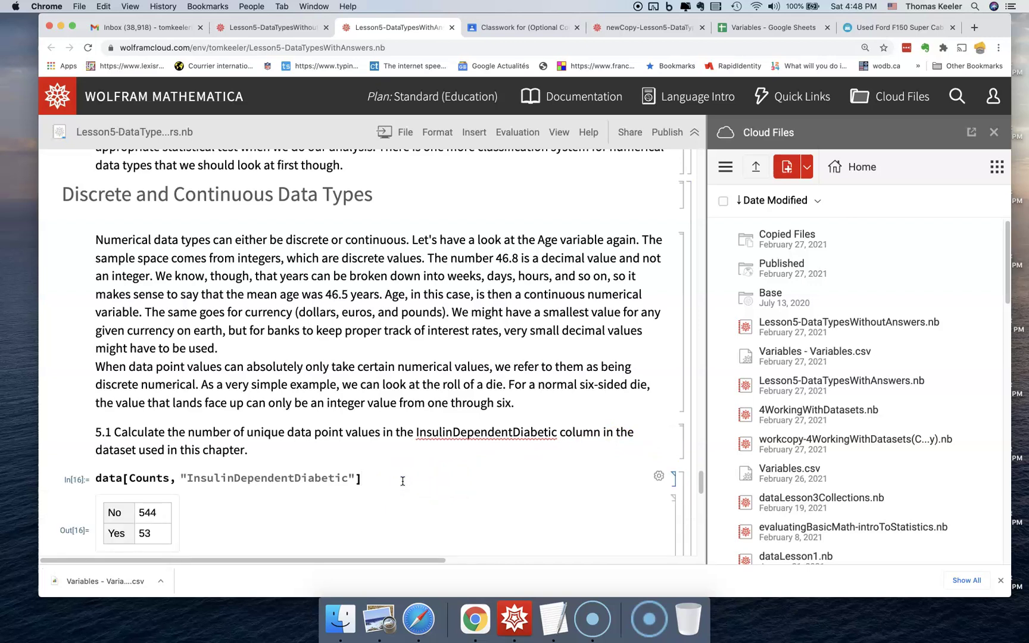
click(281, 566)
click(263, 529)
Move down to section 5.2 and dismiss the spelling suggestions on SurveyQuestion1
scroll(263, 530, down, 2)
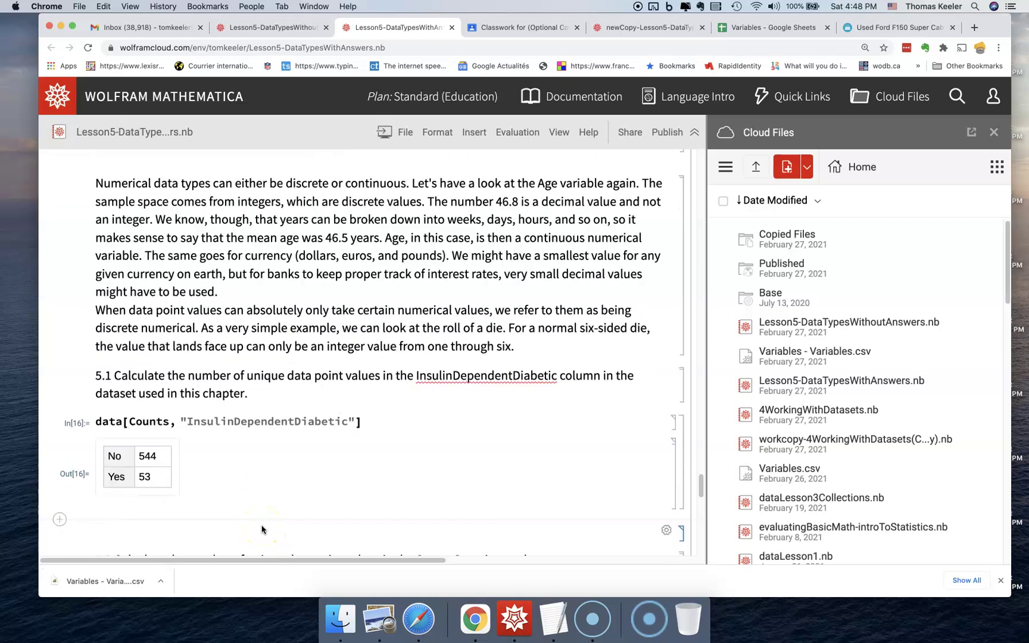
scroll(262, 529, down, 4)
click(314, 564)
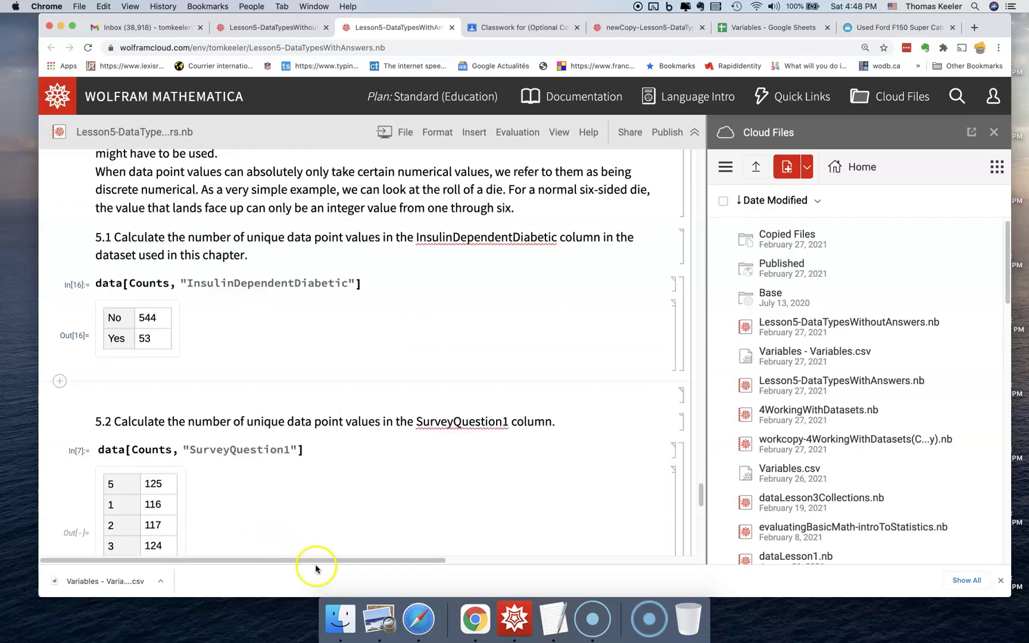
right_click(462, 422)
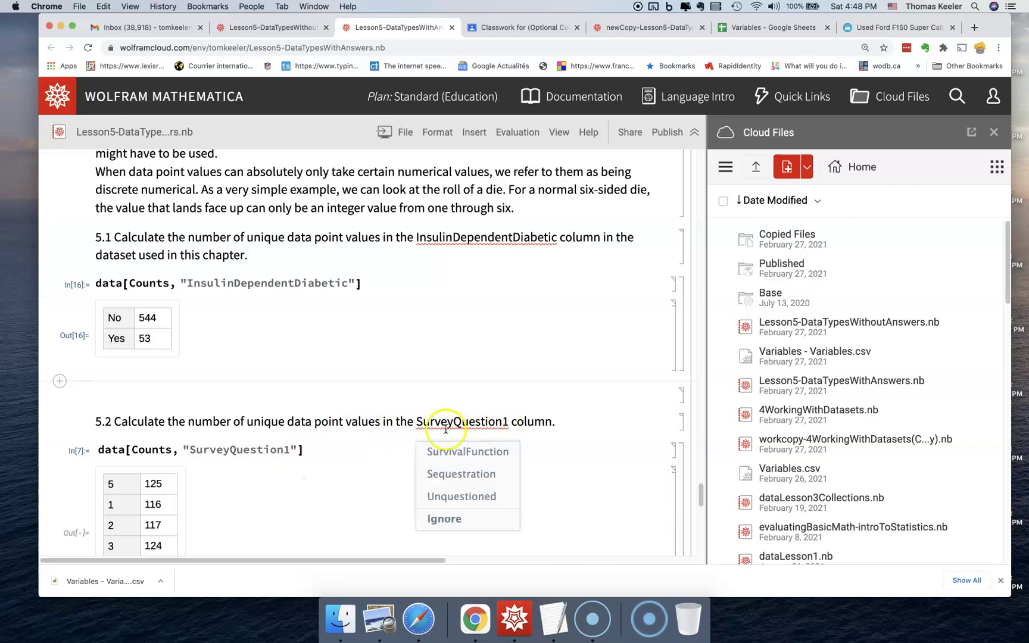
click(316, 498)
scroll(315, 497, down, 1)
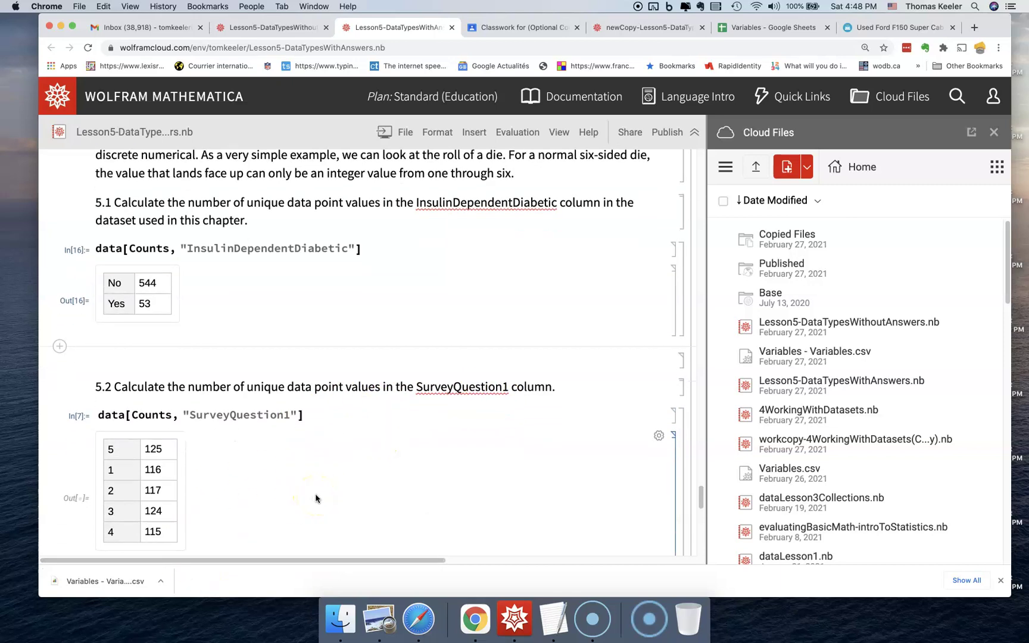
click(310, 516)
click(147, 534)
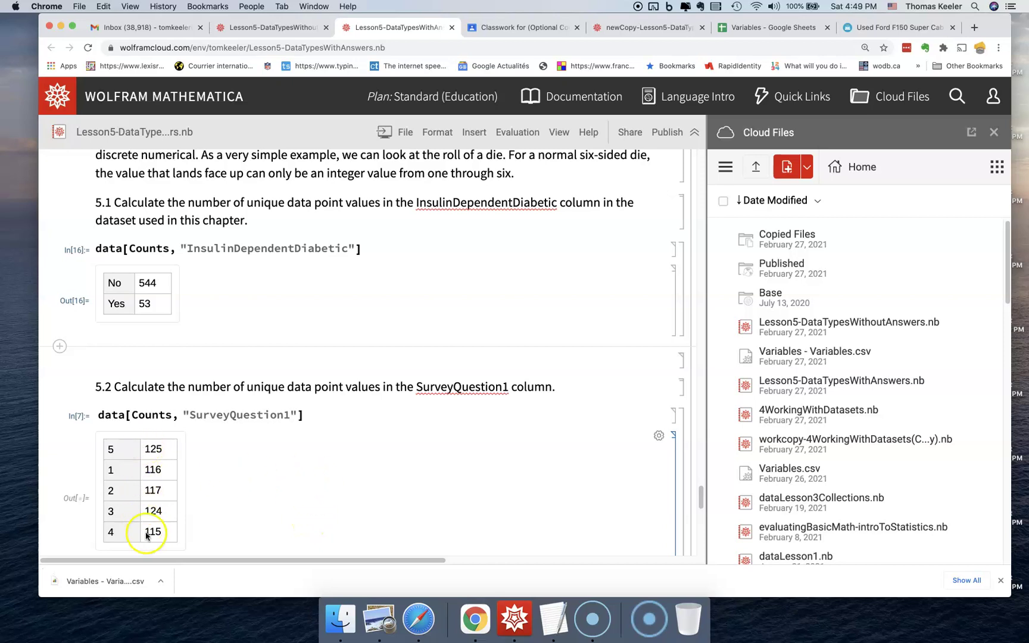
click(312, 414)
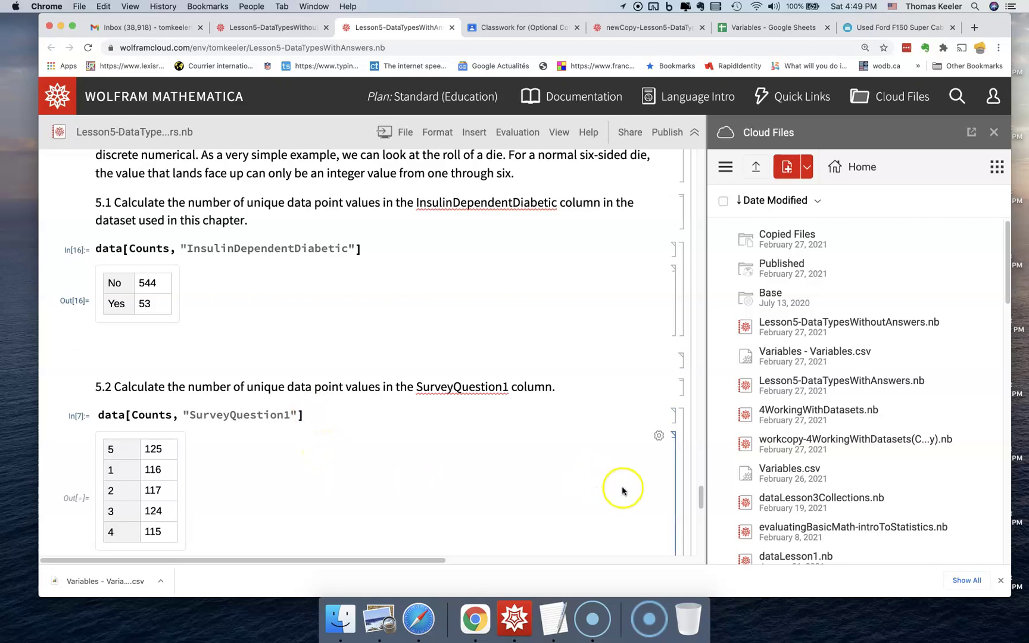
Delete the old SurveyQuestion1 output and re-evaluate the Counts cell as In[17]
click(673, 496)
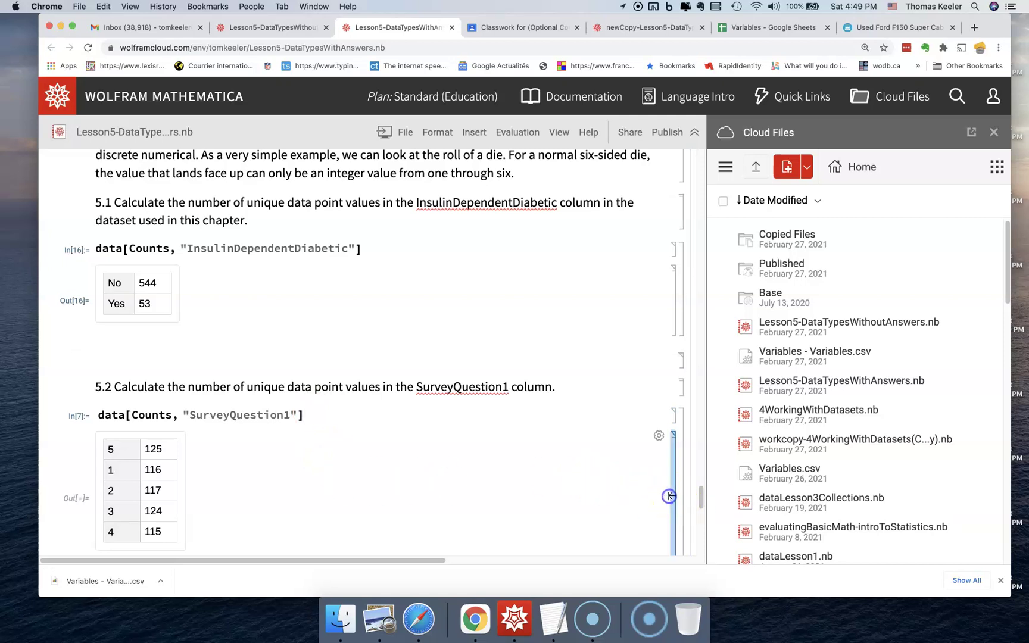
key(BackSpace)
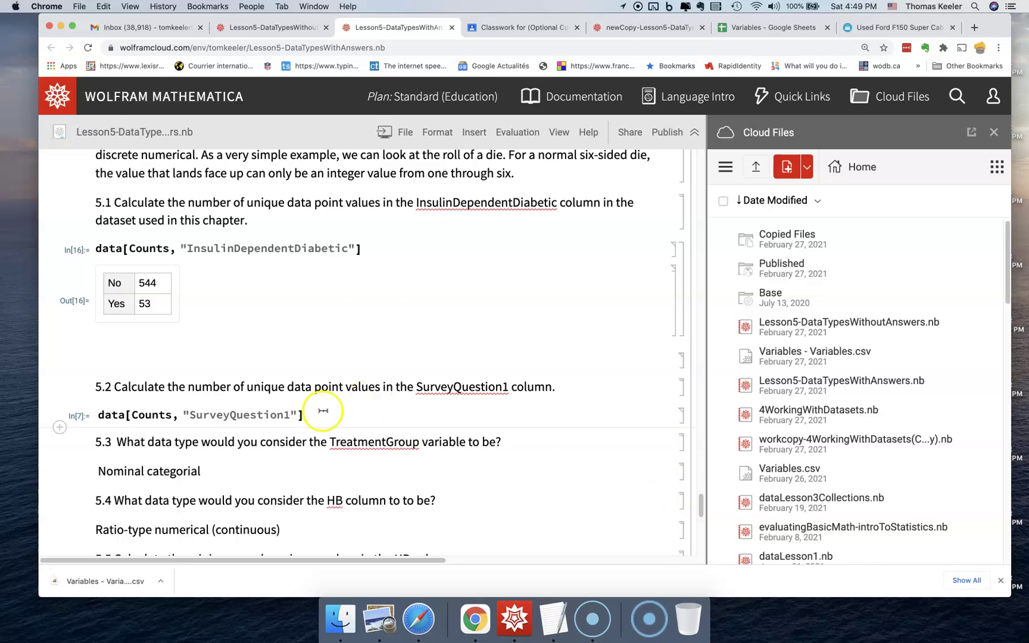
click(306, 416)
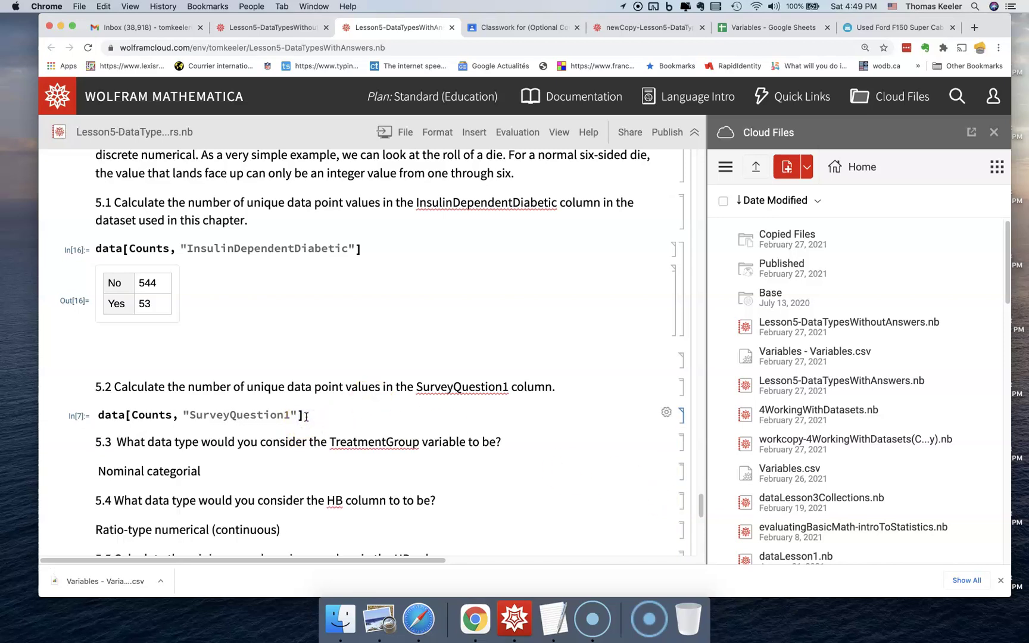
key(shift+Return)
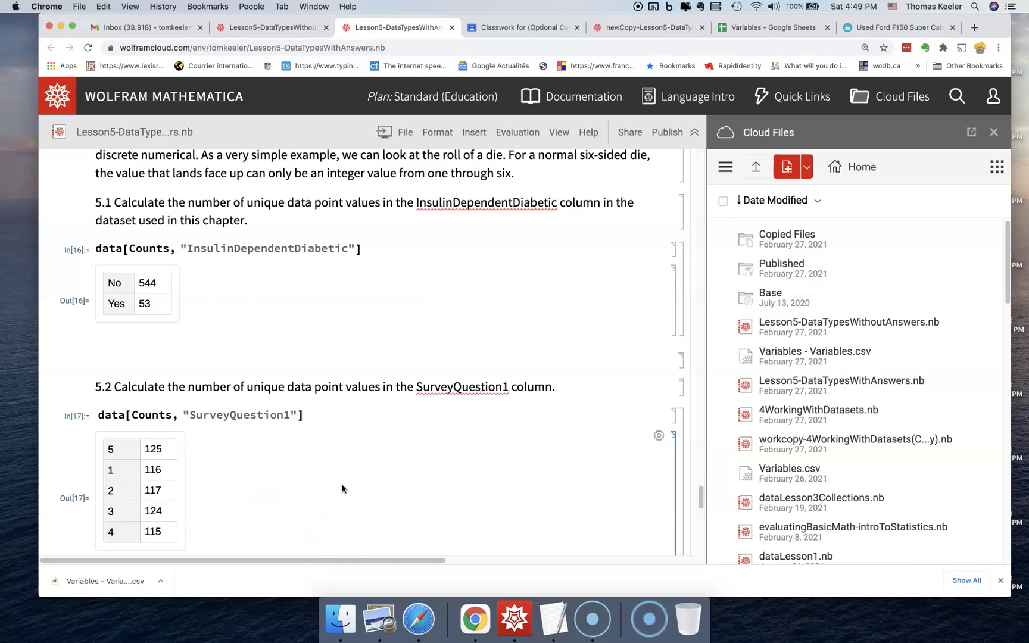
scroll(342, 488, down, 3)
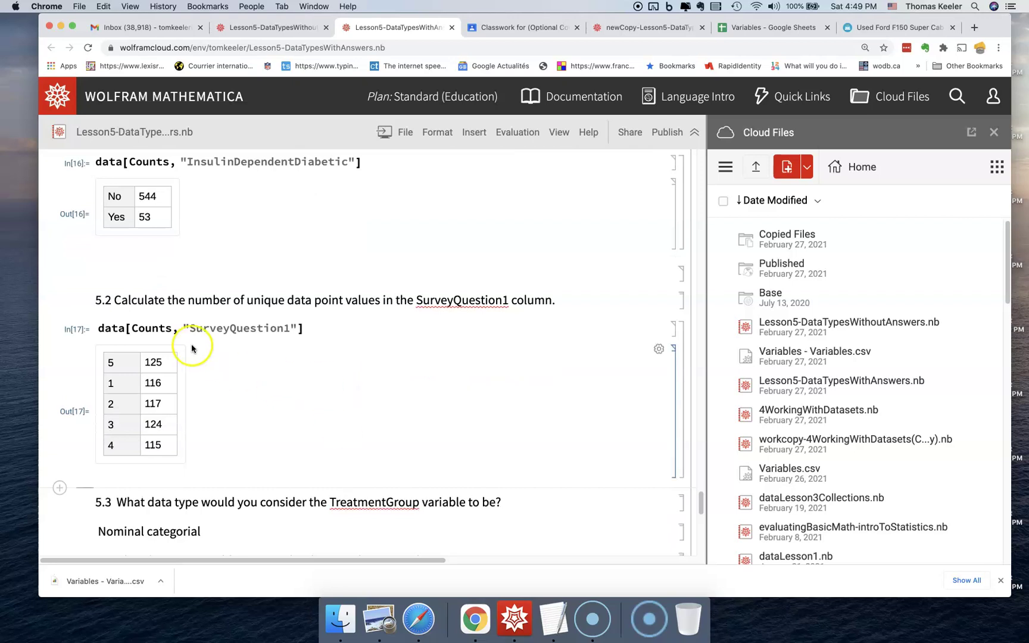
click(158, 332)
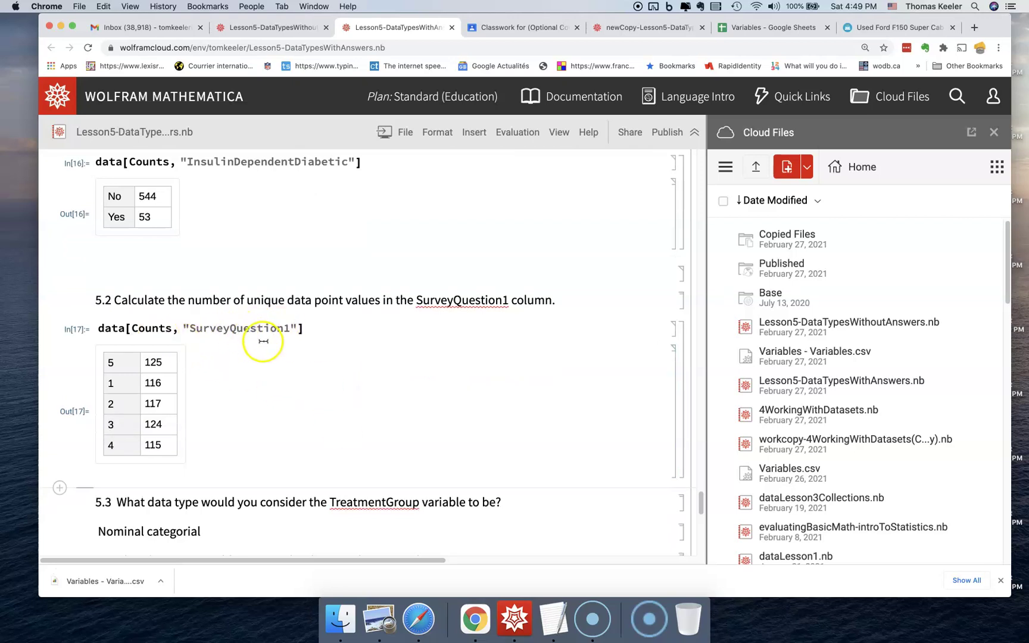
scroll(262, 339, up, 8)
Add a data[[1]] line under data[Counts, "SurveyQuestion1"], evaluate it, then start a data[[2]] cell
scroll(262, 340, down, 8)
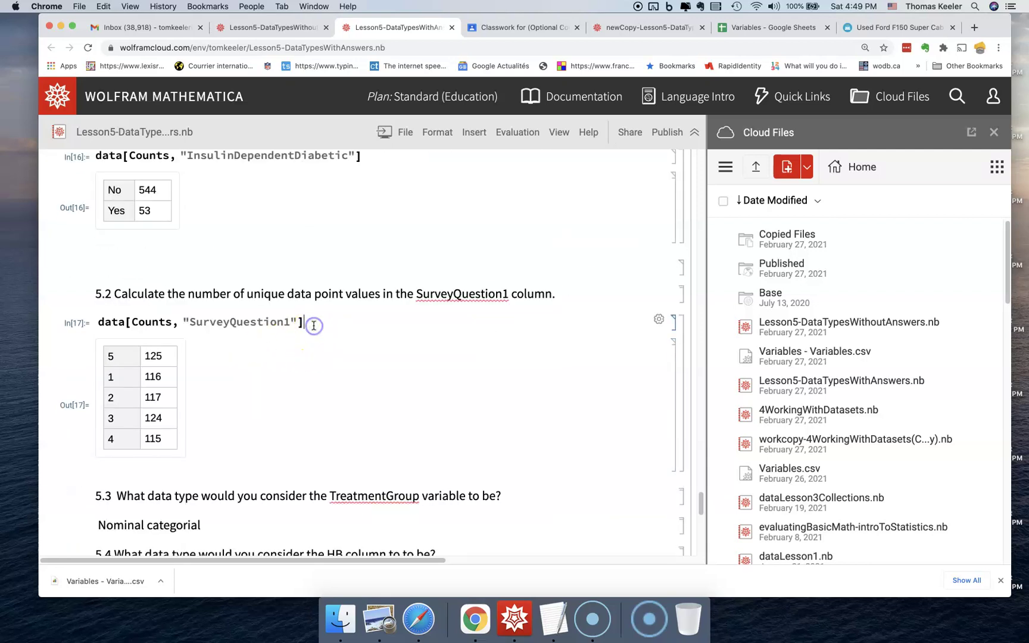
key(Return)
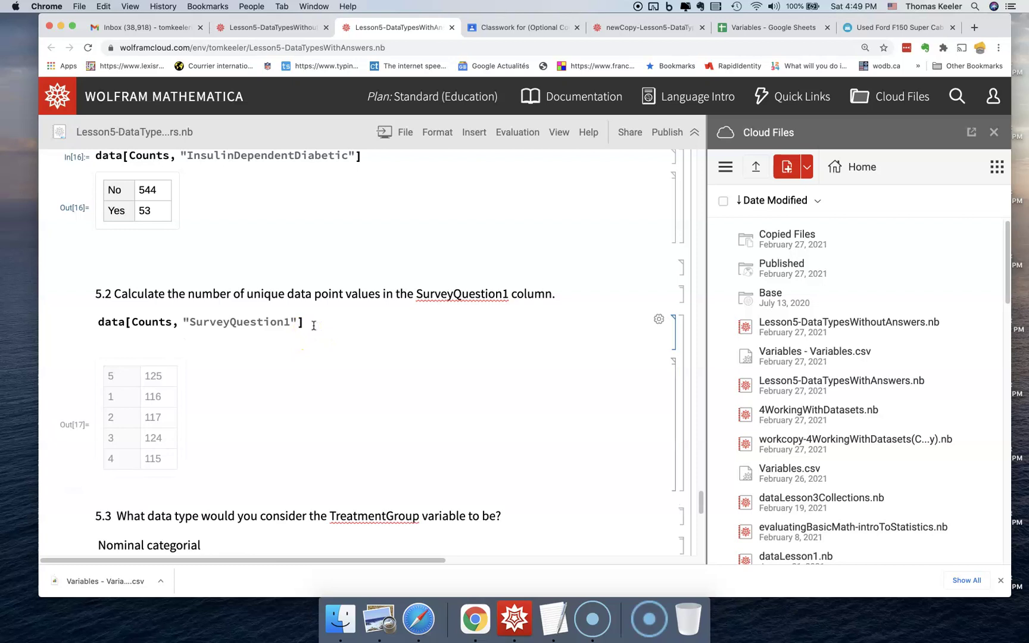
text(data)
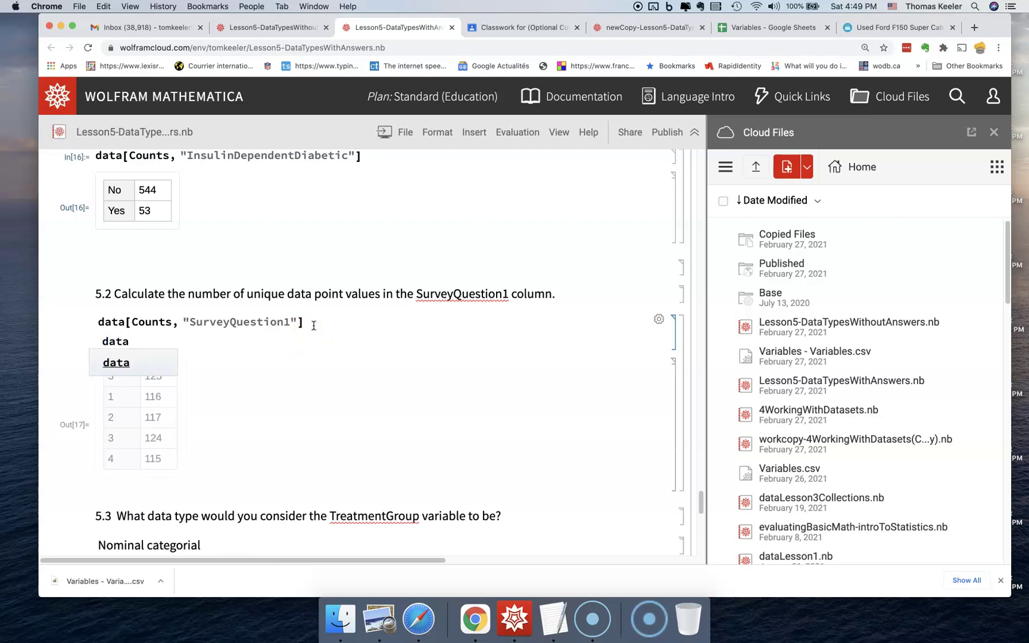
text([[)
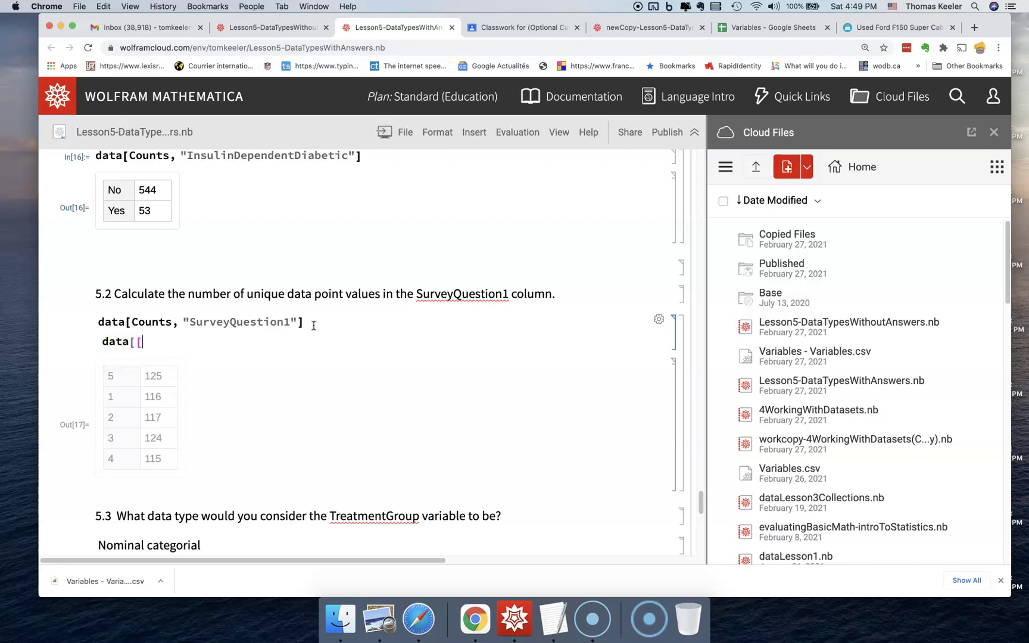
text(1]])
key(shift+Return)
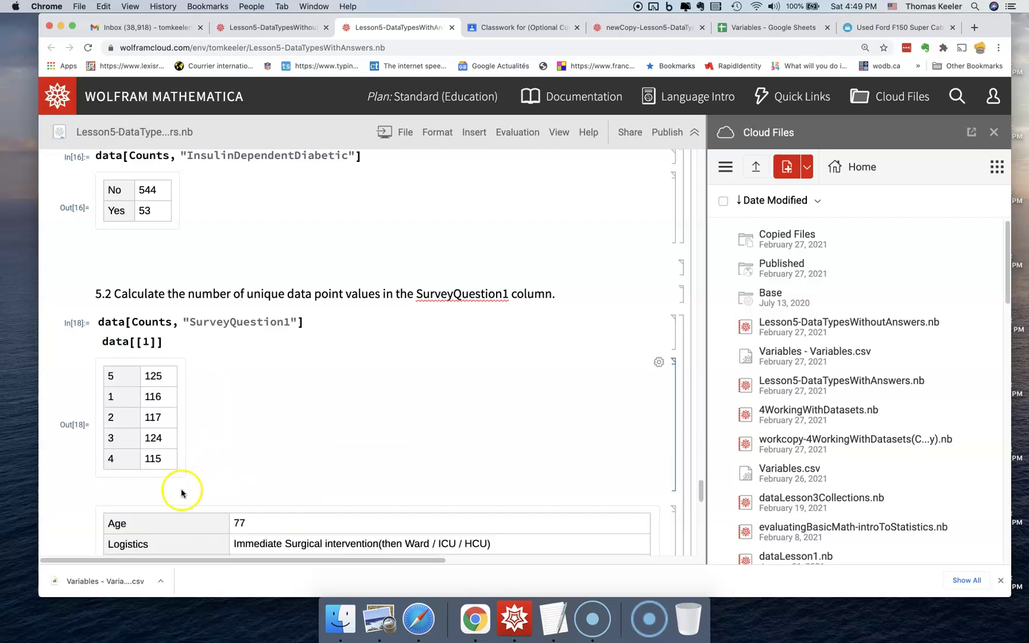
click(233, 542)
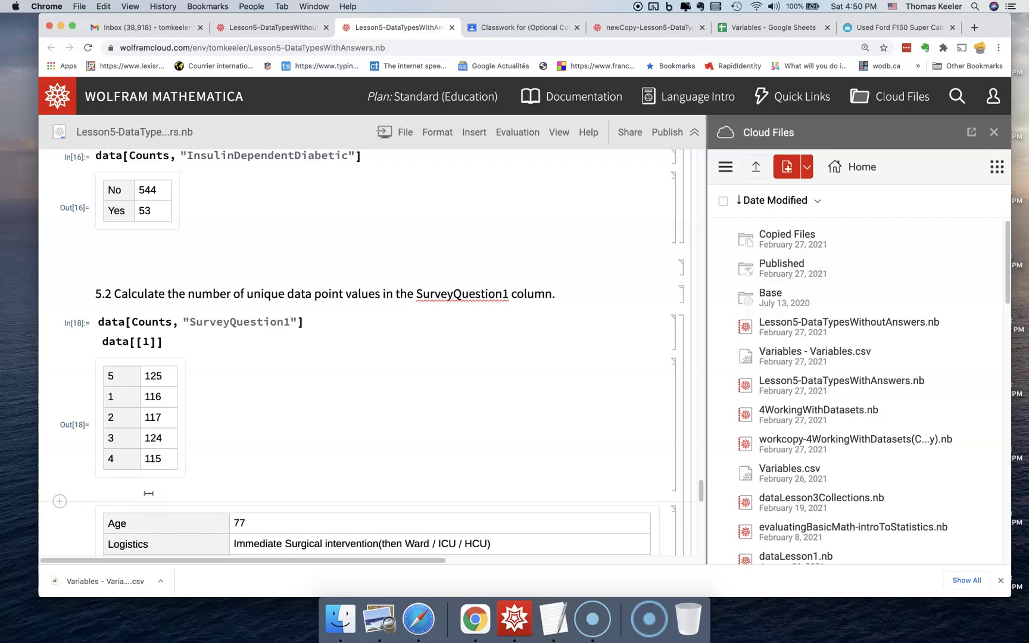
text(data)
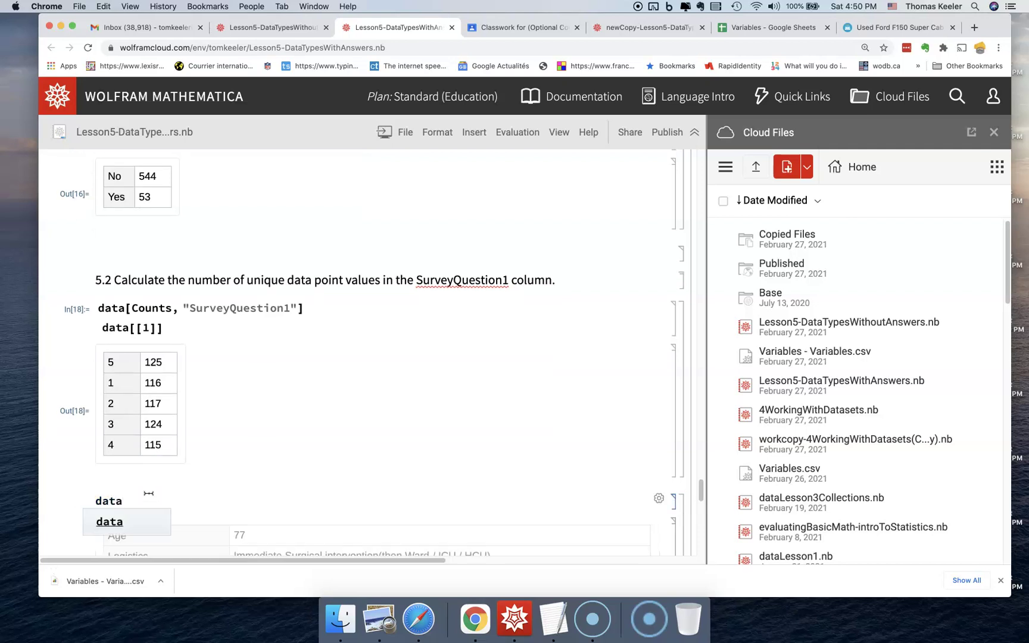
text([[)
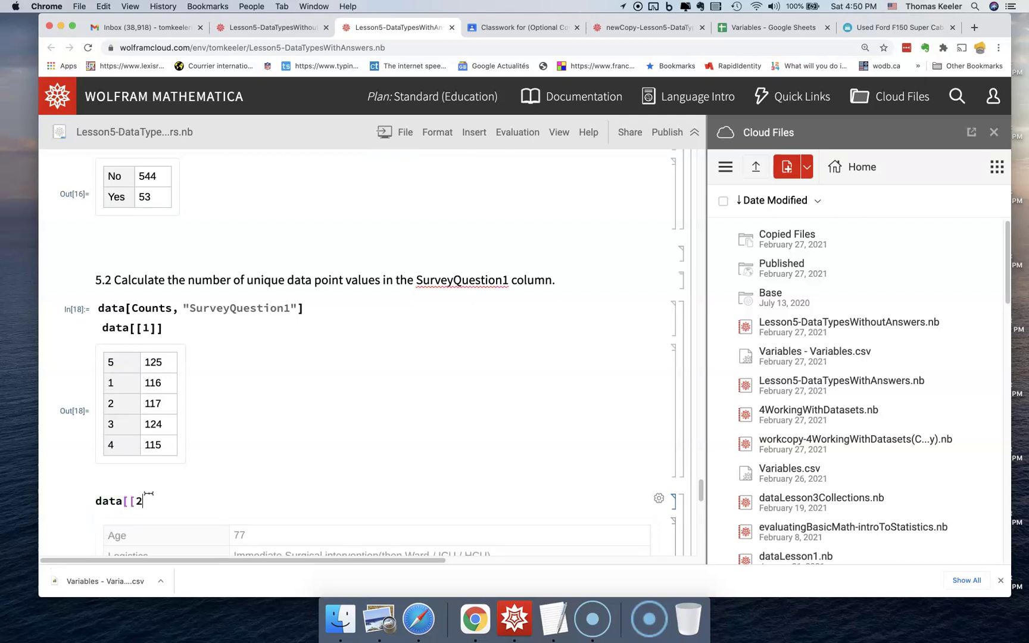
text(2]])
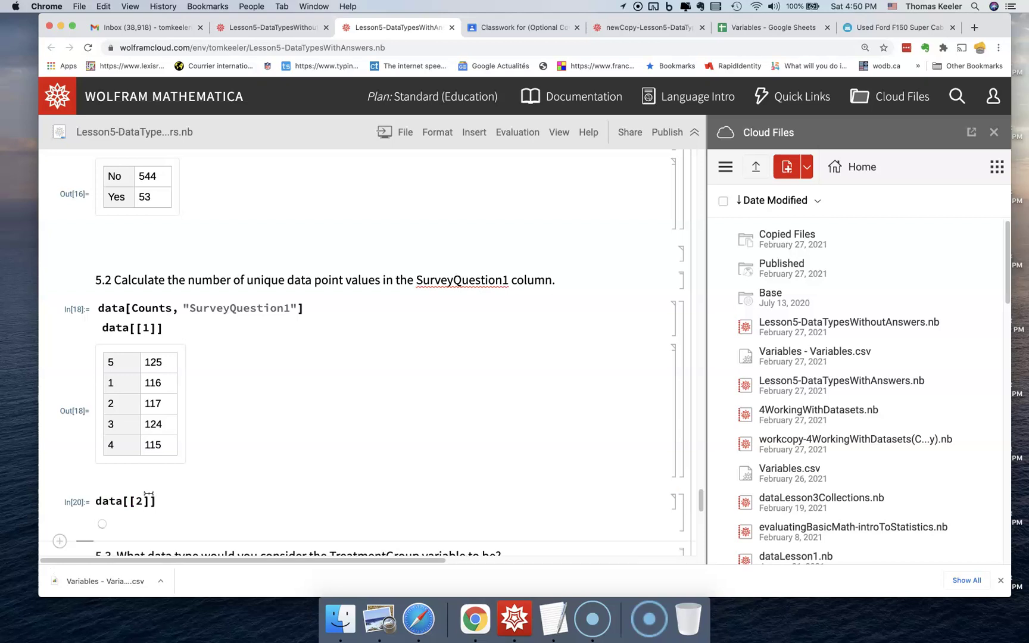
Change data[[2]] to data[[1]] and evaluate it as In[21], showing Age 77, Temp 37.4
scroll(257, 483, down, 3)
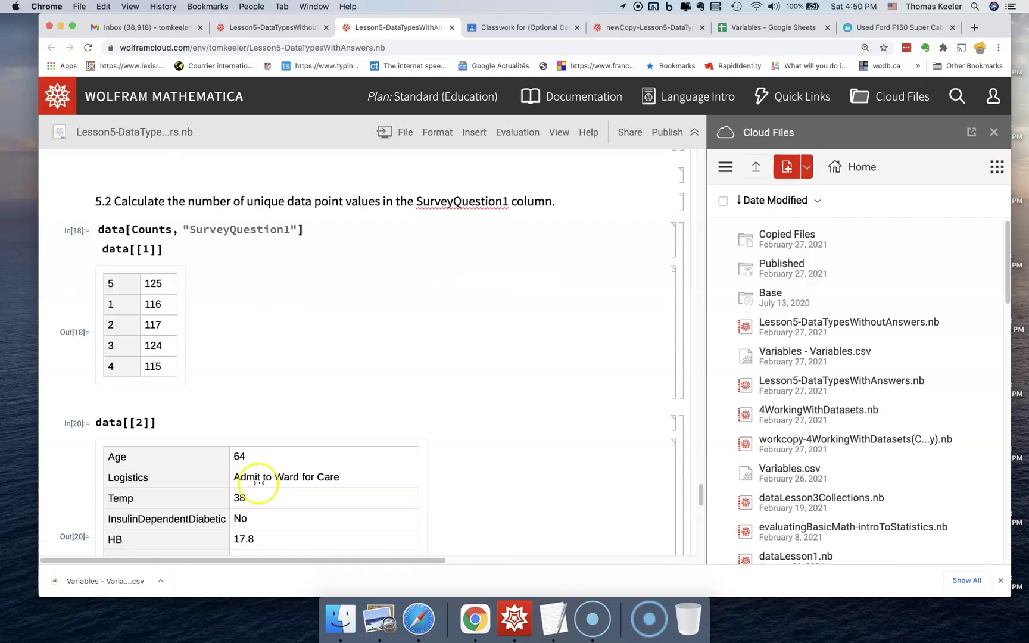
scroll(258, 482, down, 3)
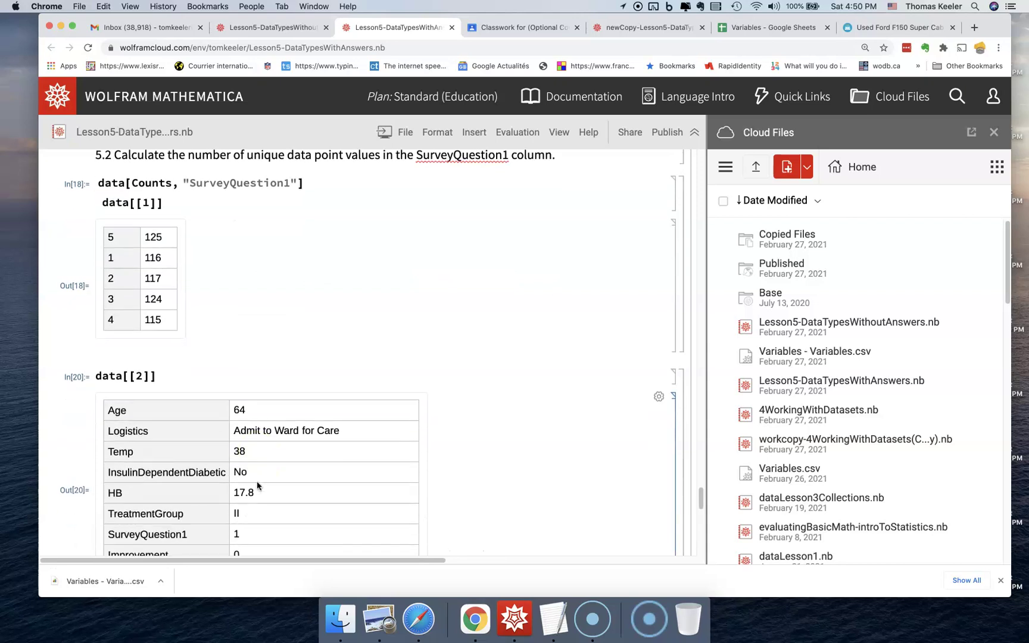
scroll(257, 483, down, 2)
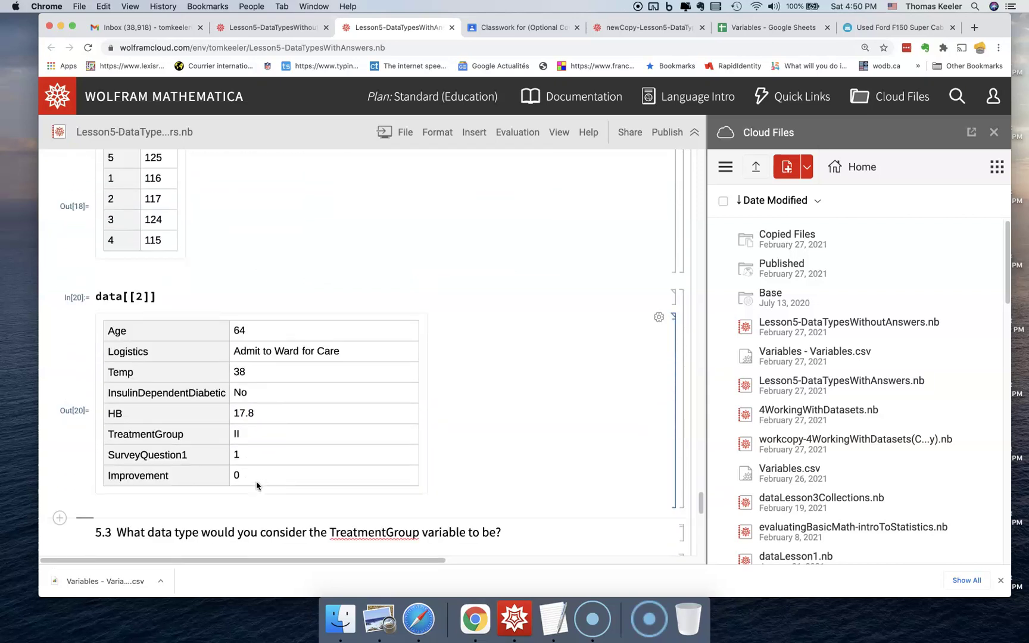
click(131, 290)
key(BackSpace)
text(1)
key(shift+Return)
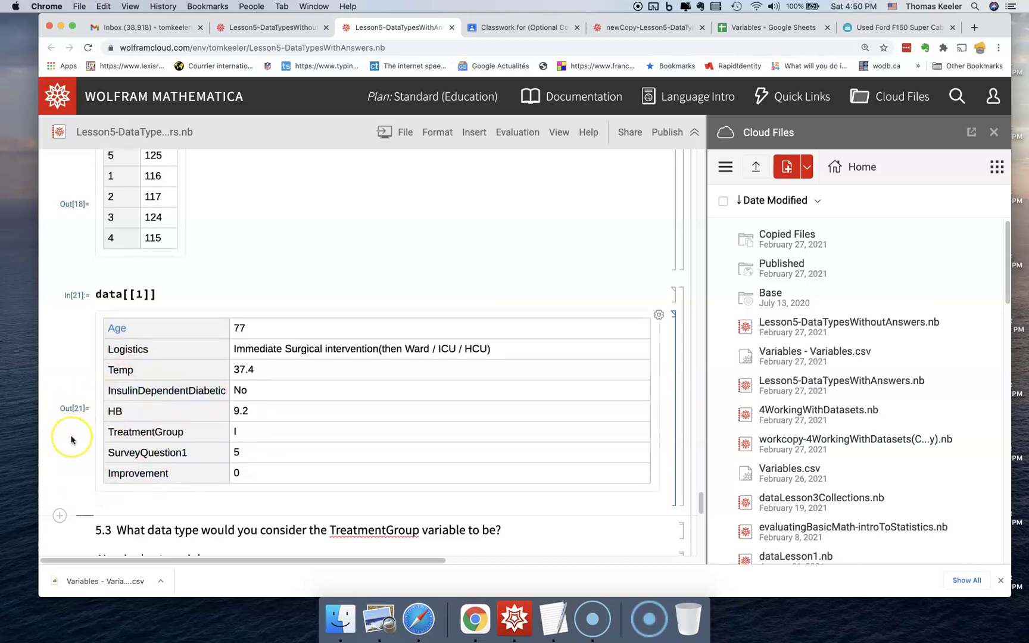
Review question 5.3 about TreatmentGroup, opening and dismissing its context menu
scroll(70, 423, down, 3)
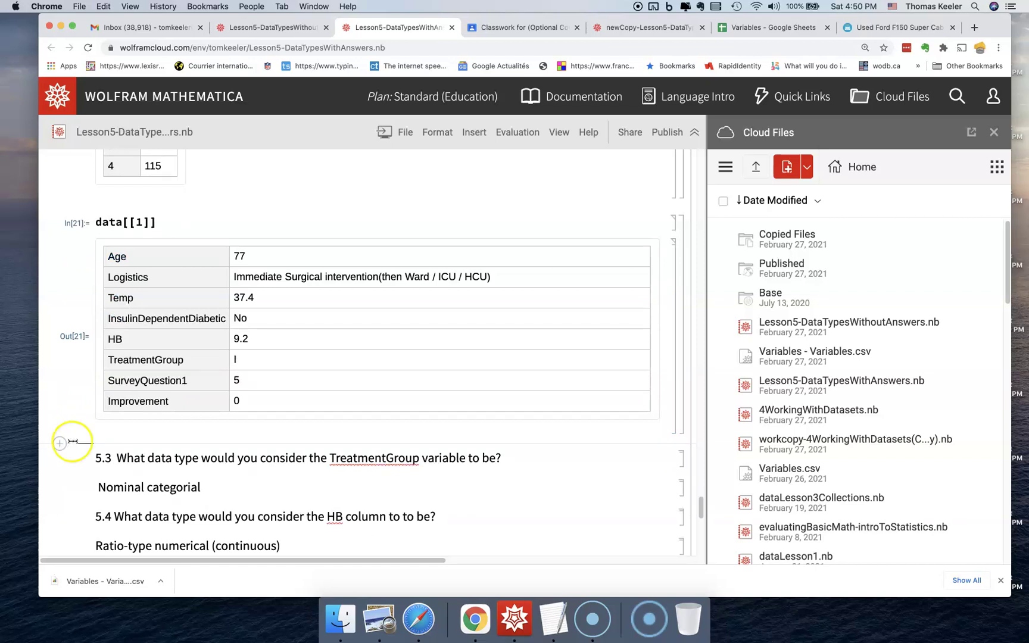
scroll(145, 444, up, 1)
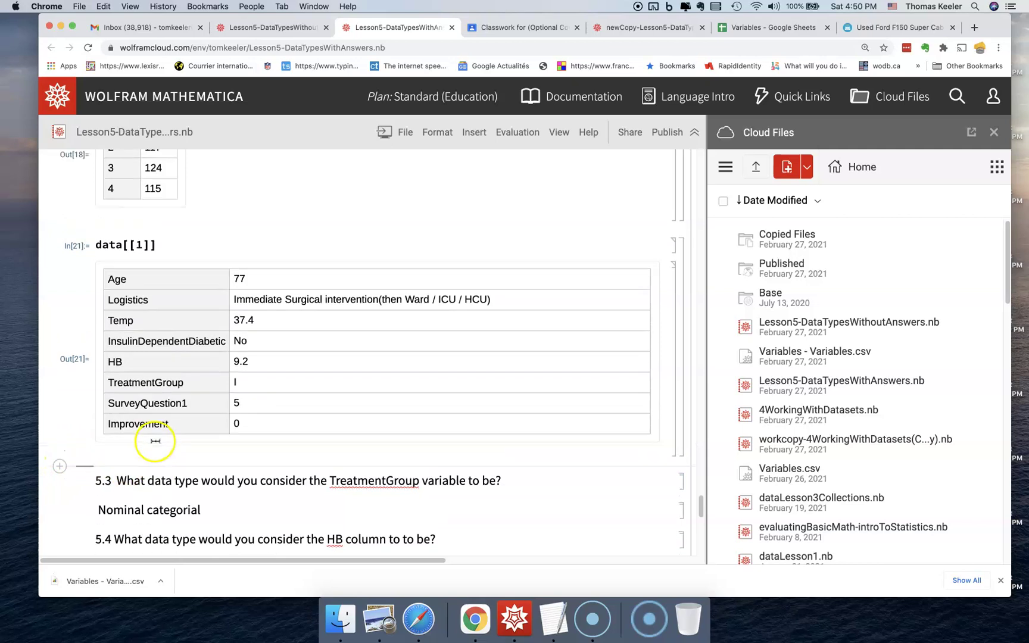
click(373, 481)
right_click(373, 481)
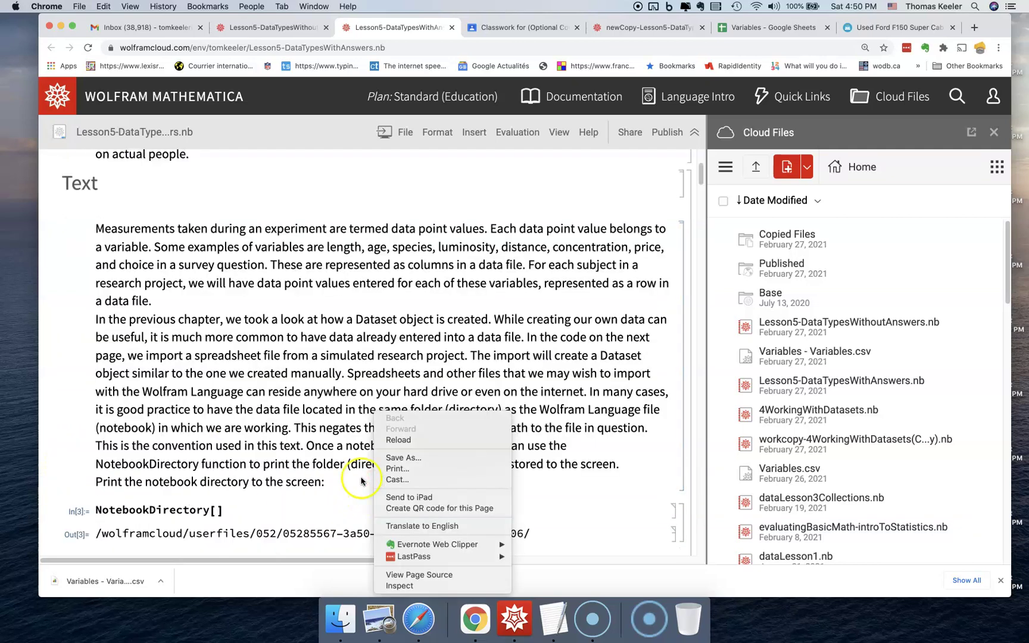
click(251, 478)
scroll(364, 455, down, 20)
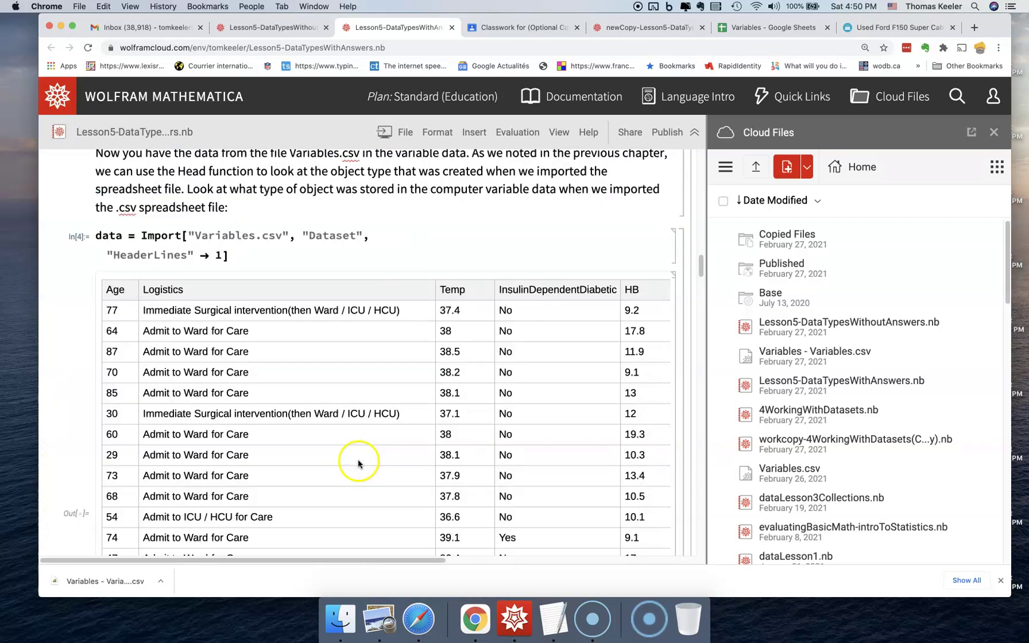
scroll(364, 452, down, 10)
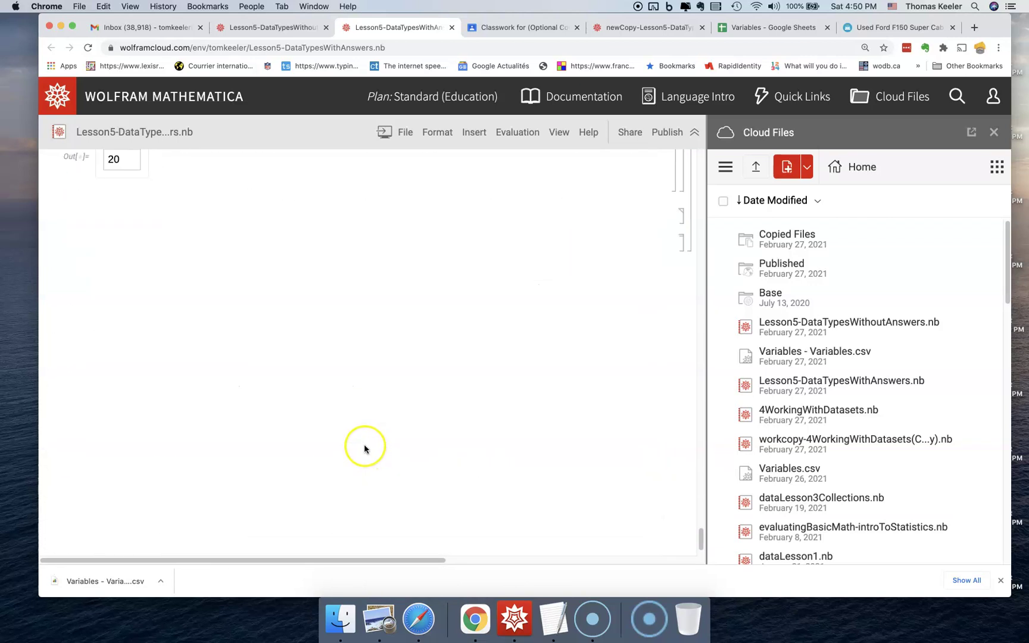
scroll(364, 449, down, 2)
scroll(364, 449, up, 5)
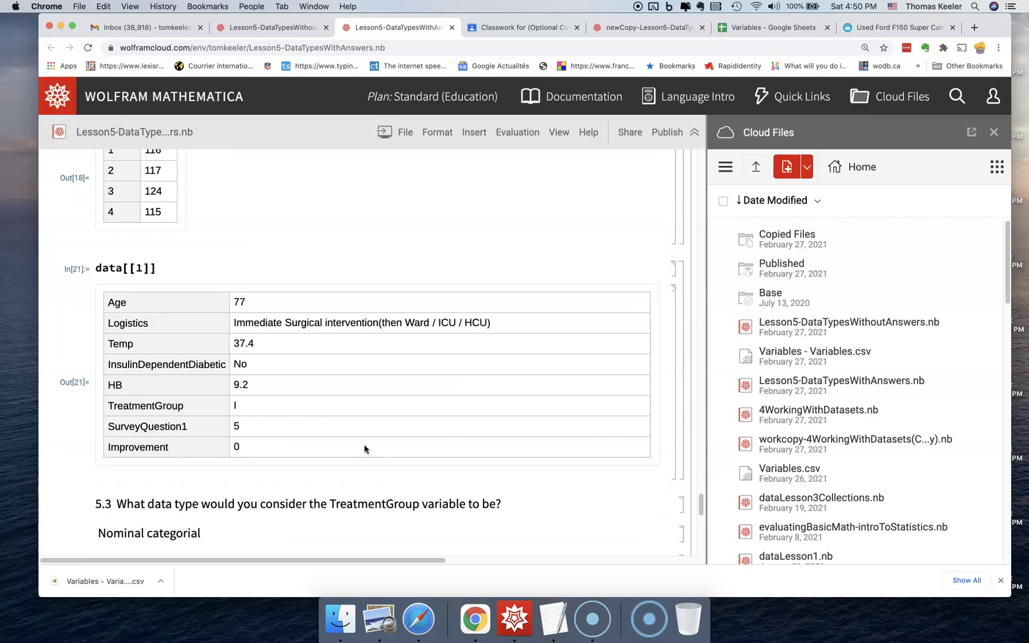
scroll(365, 449, up, 5)
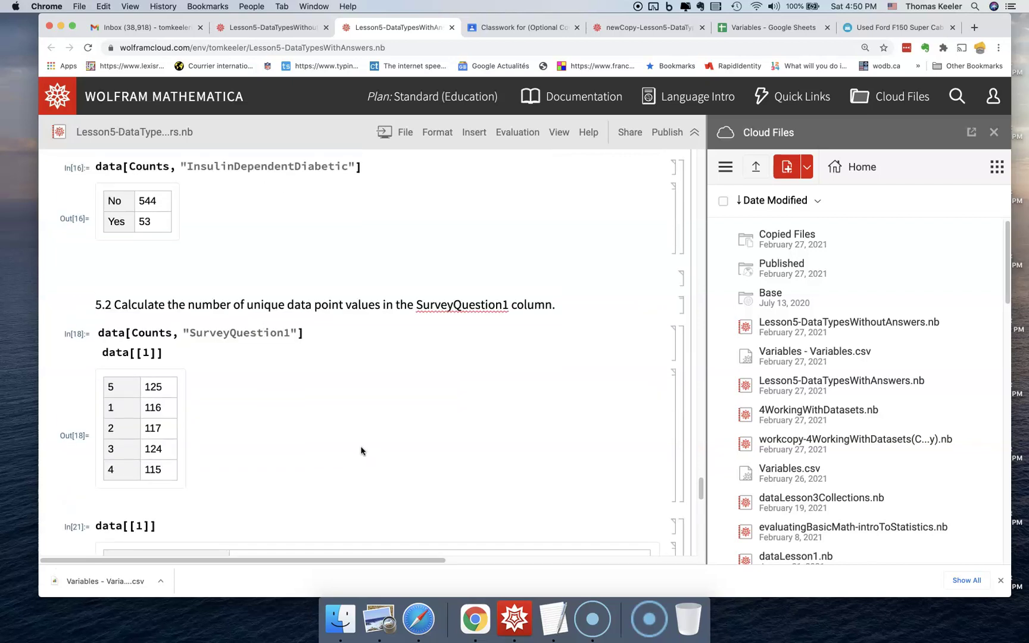
Replace SurveyQuestion1 with TreatmentGroup, evaluate (I 206, II 299, III 92), and delete the data[[1]] line
click(261, 402)
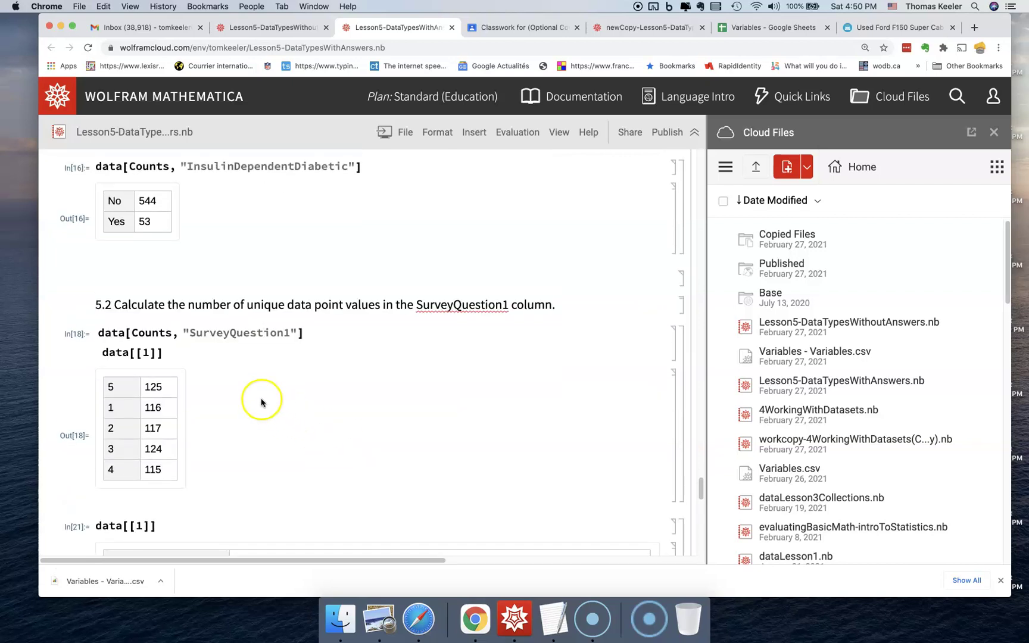
click(250, 333)
double_click(251, 332)
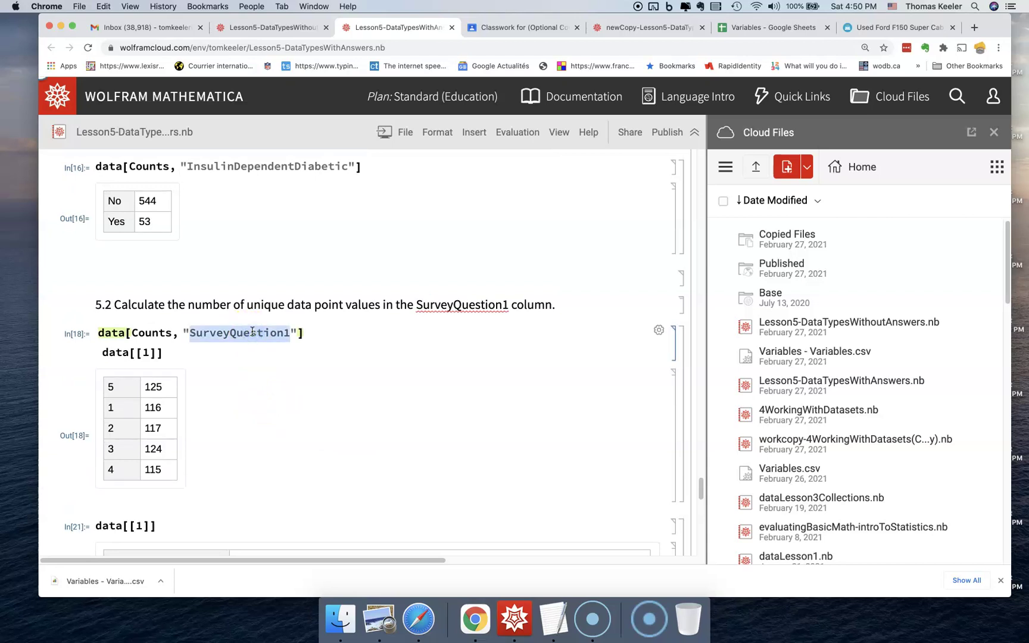
text(Trea)
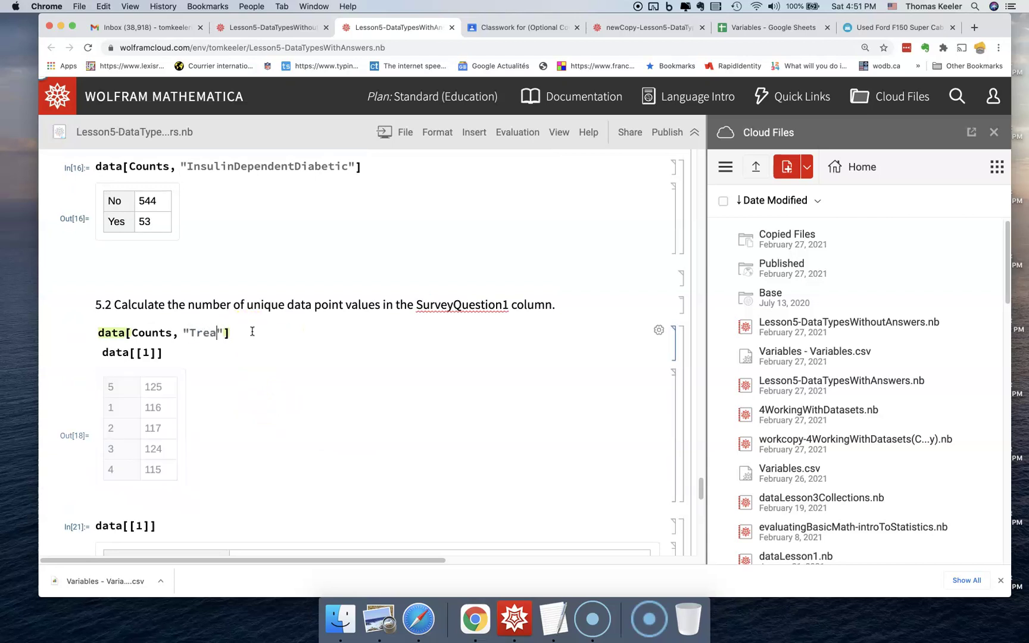
text(tmentGroup)
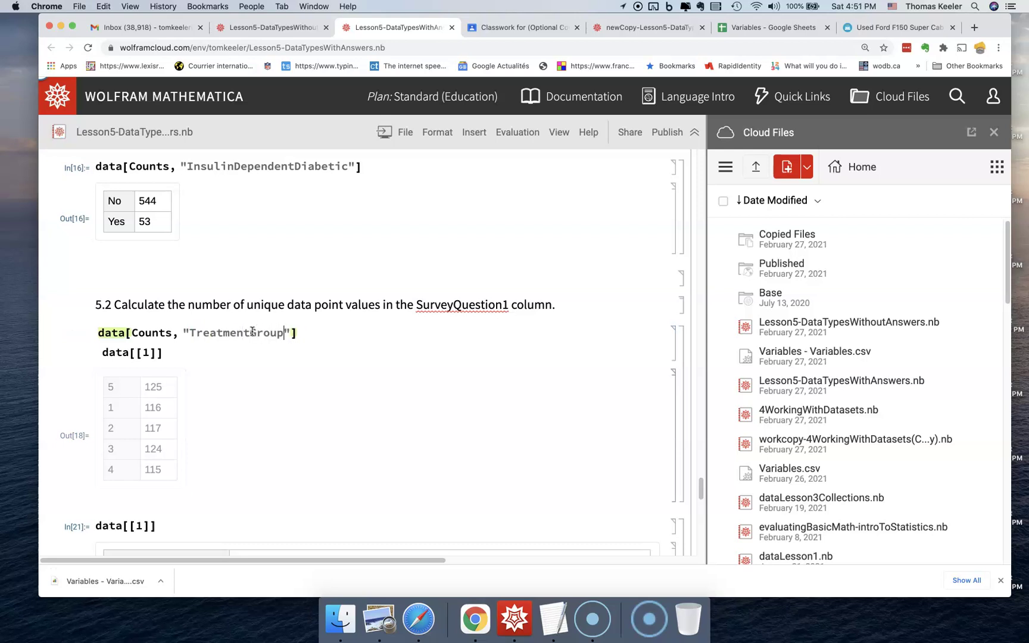
key(shift+Return)
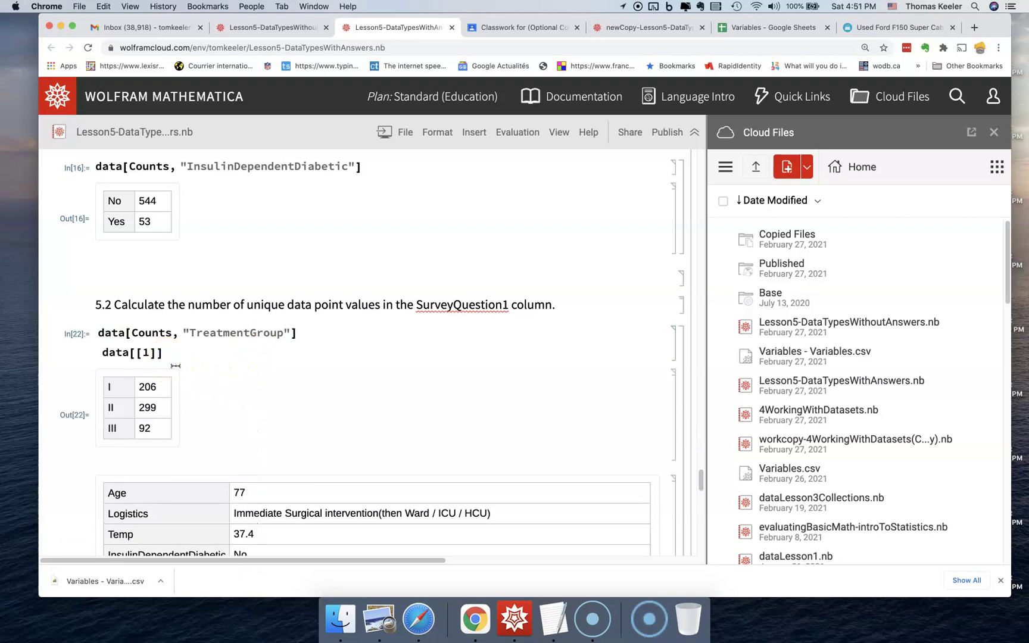
key(BackSpace)
key(BackSpace)
key(BackSpace)
key(BackSpace)
key(BackSpace)
key(BackSpace)
key(BackSpace)
key(BackSpace)
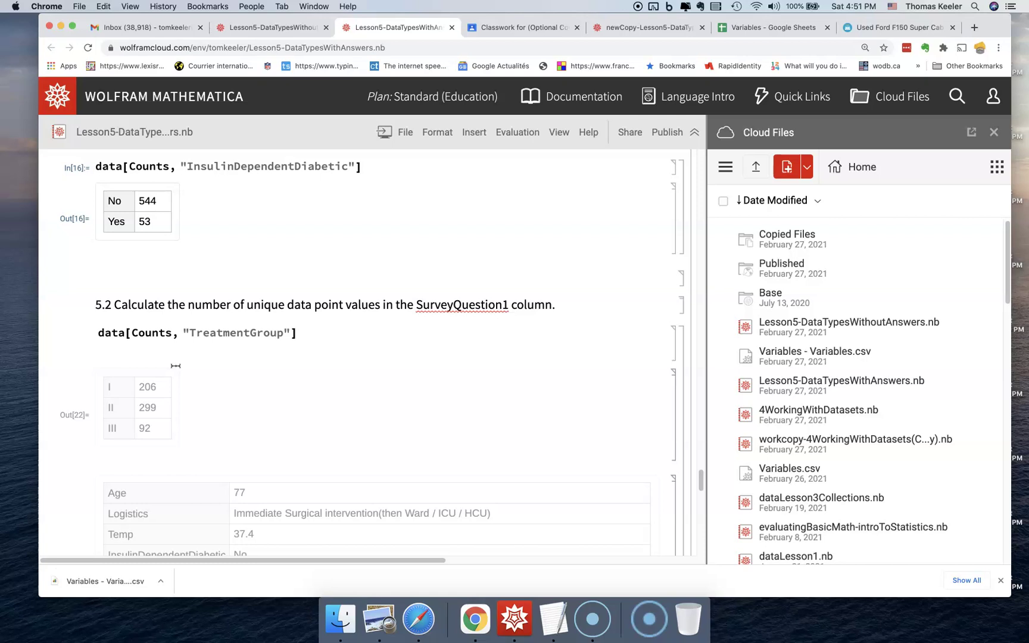
key(BackSpace)
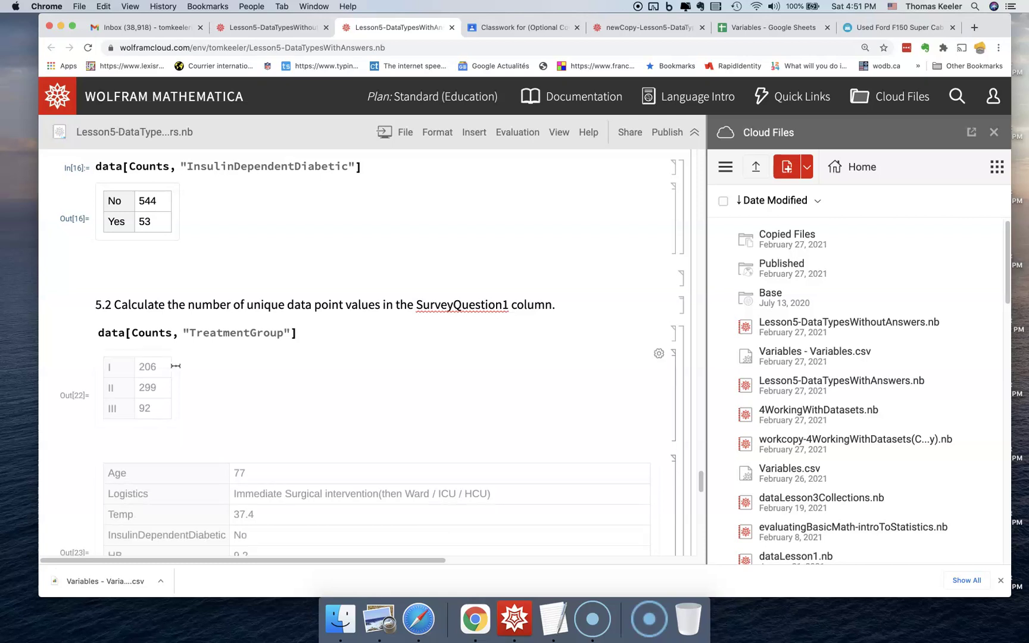
scroll(277, 401, down, 3)
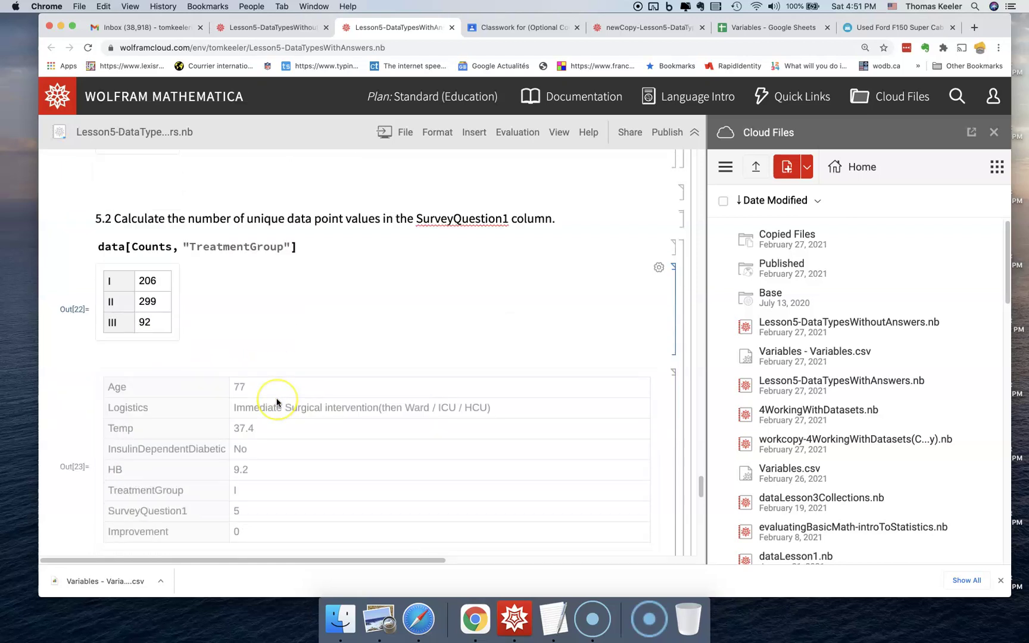
Ignore the spelling warning on HB in question 5.4
scroll(274, 410, down, 10)
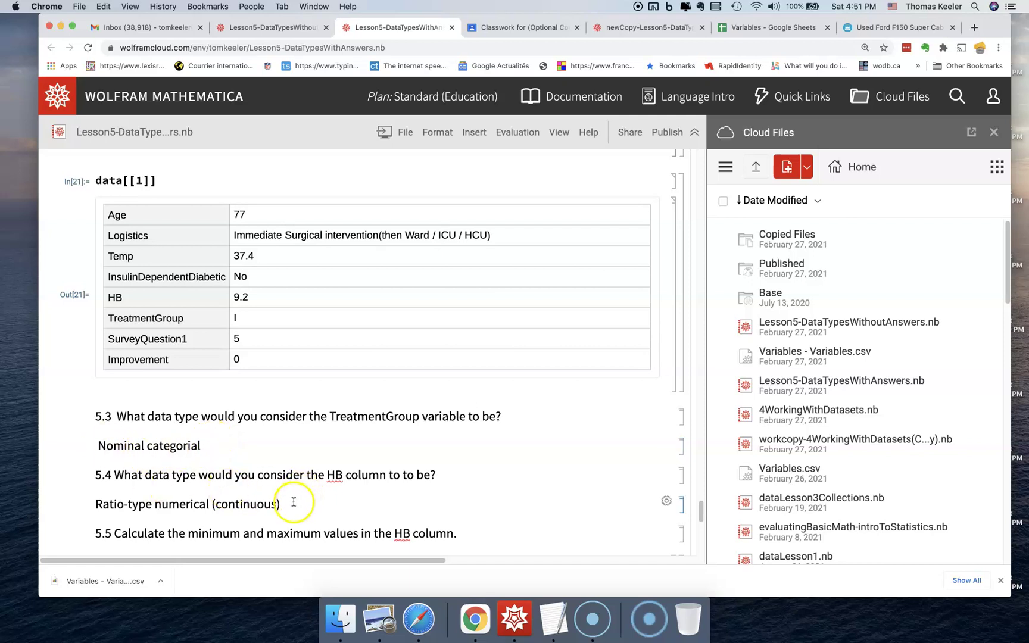
right_click(335, 474)
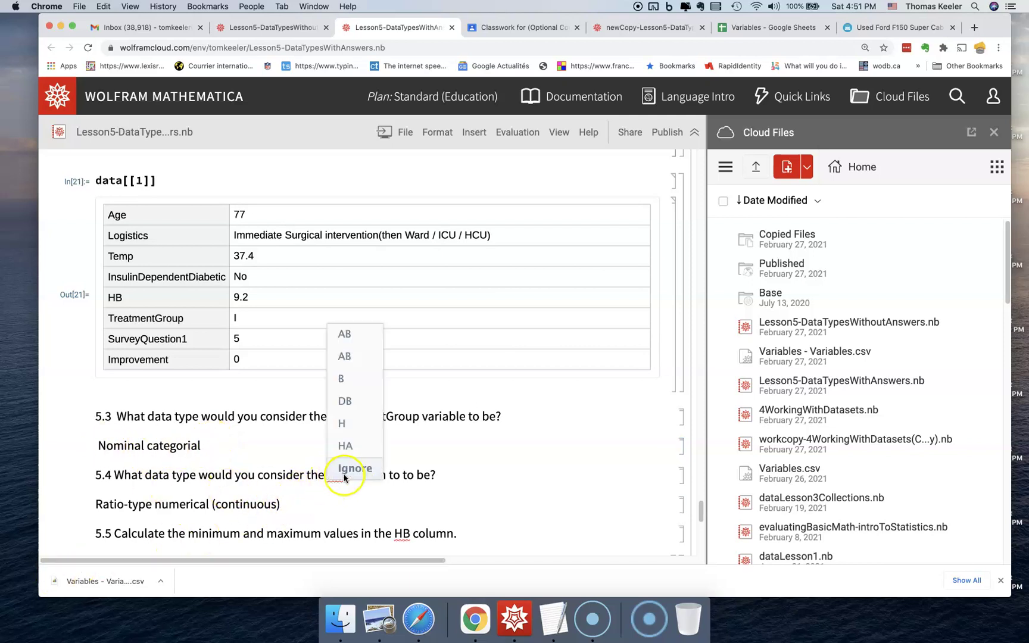
click(453, 469)
click(358, 469)
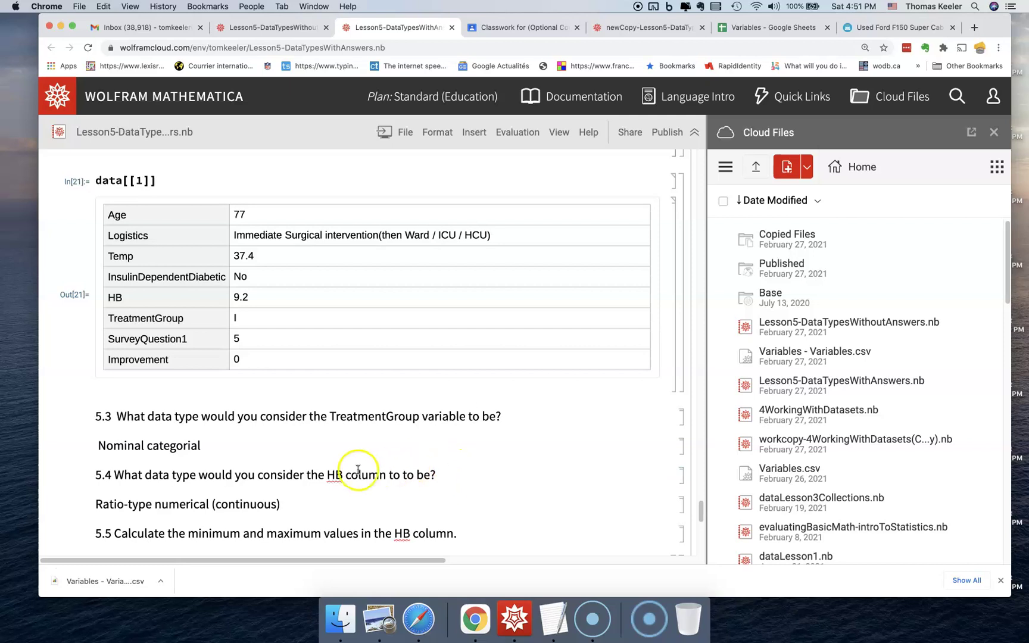
Change the counts column from TreatmentGroup to HB and evaluate it as In[24]
scroll(358, 469, up, 15)
scroll(358, 469, down, 5)
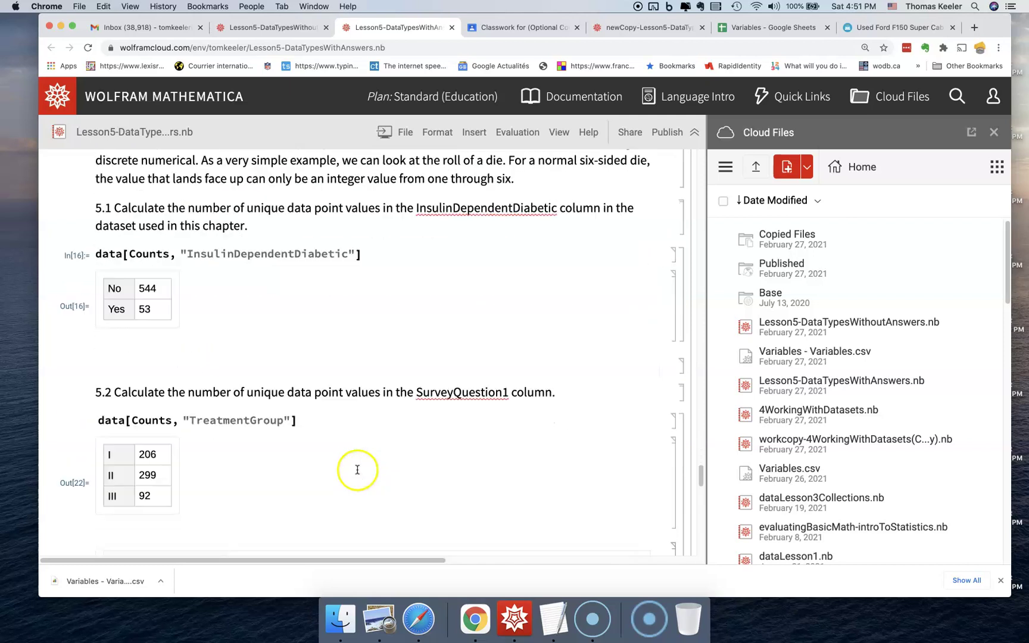
double_click(241, 421)
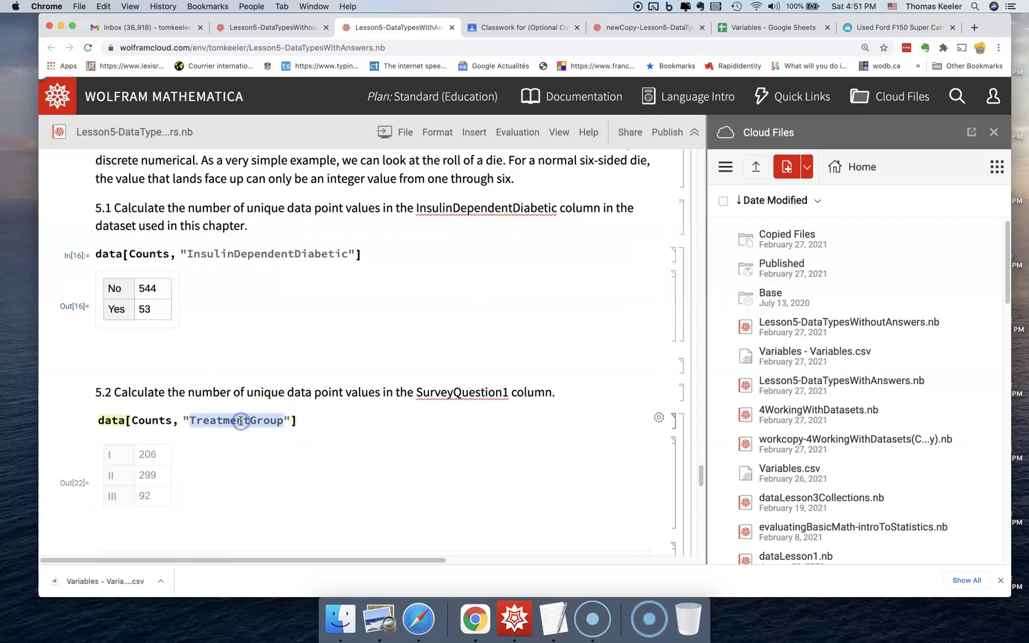
text(HB)
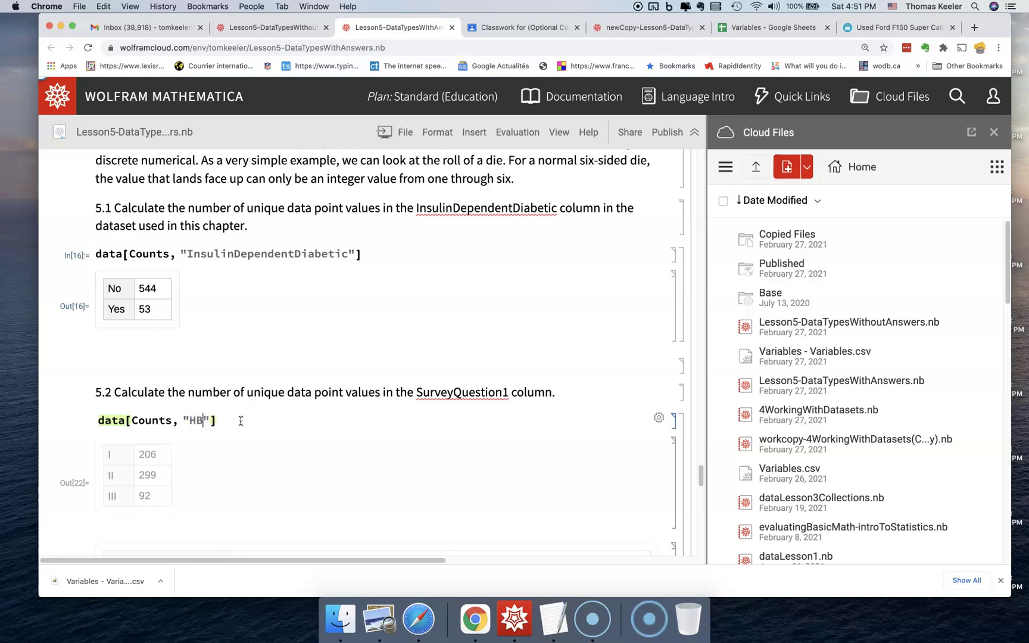
key(shift+Return)
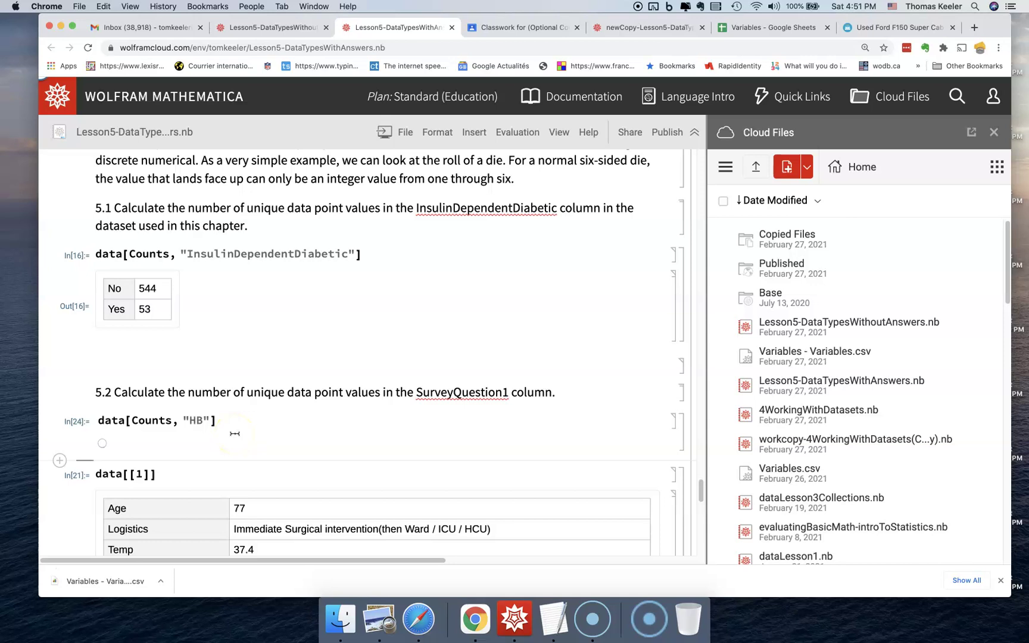
scroll(285, 457, down, 2)
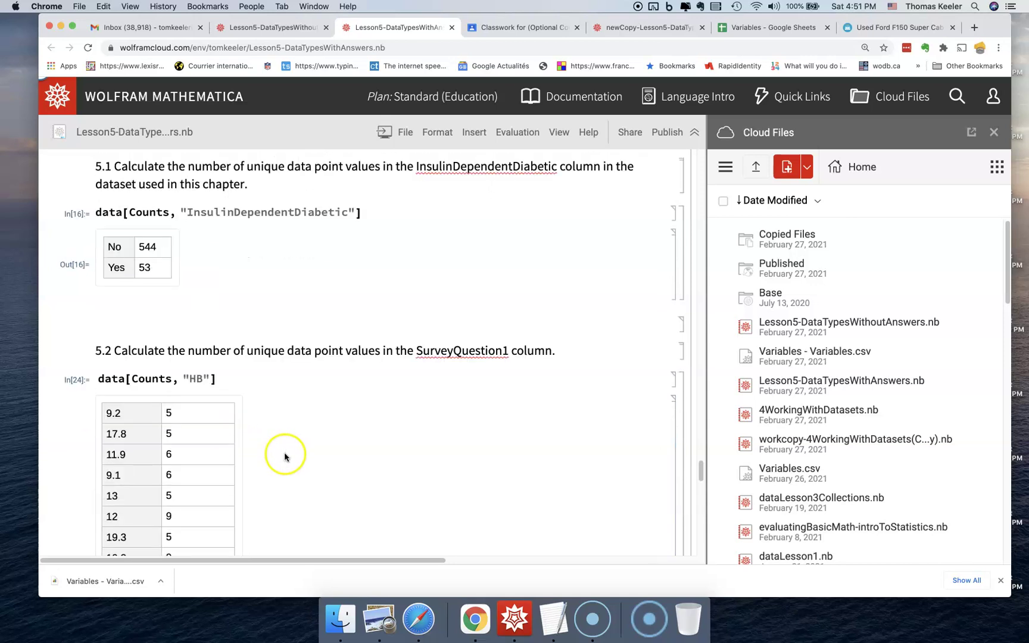
scroll(285, 456, down, 5)
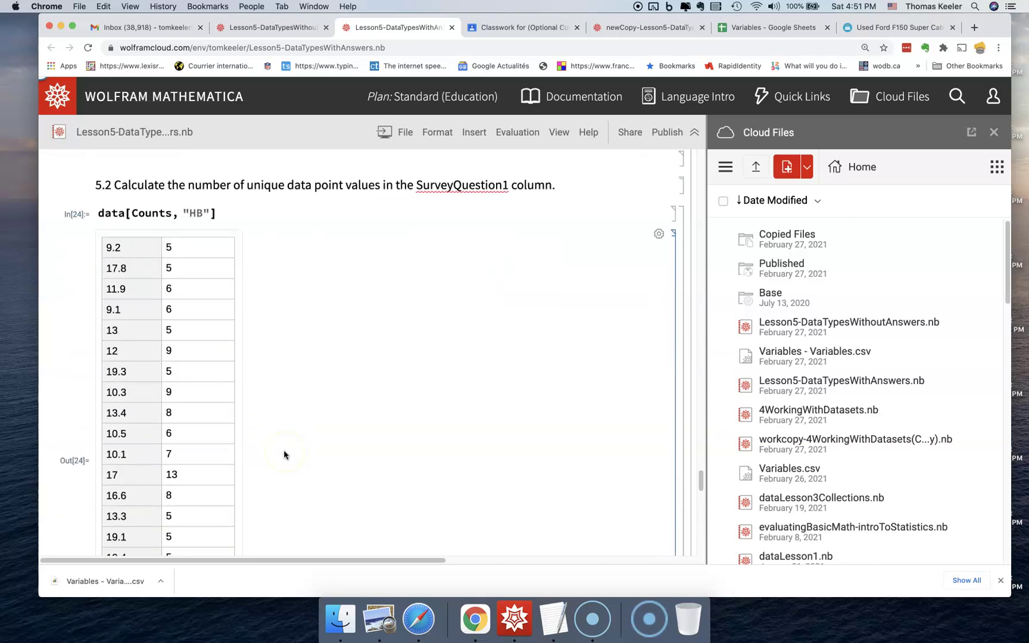
scroll(284, 454, down, 1)
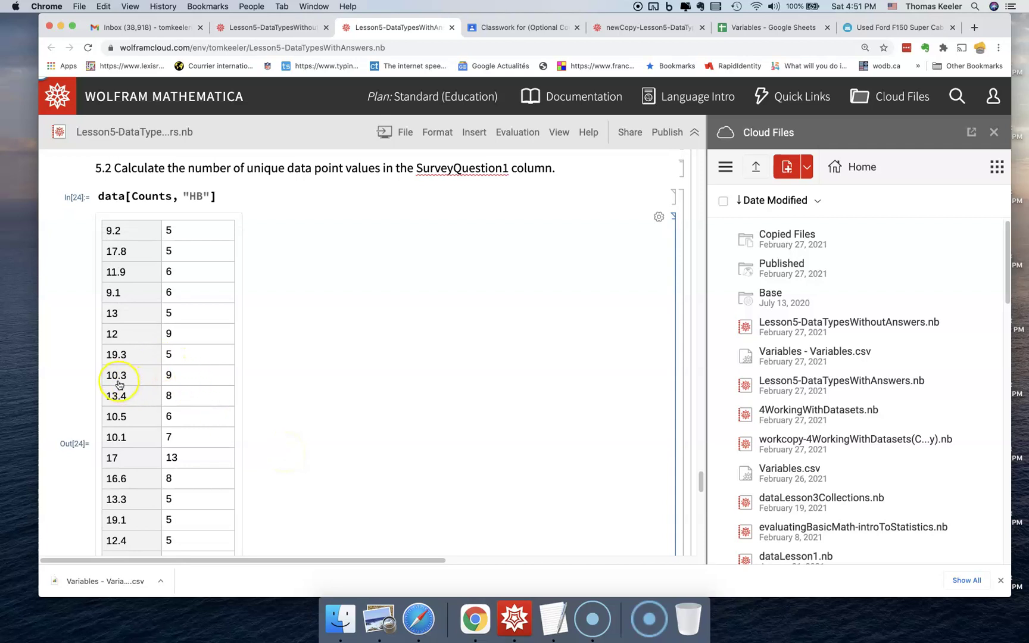
scroll(172, 437, down, 20)
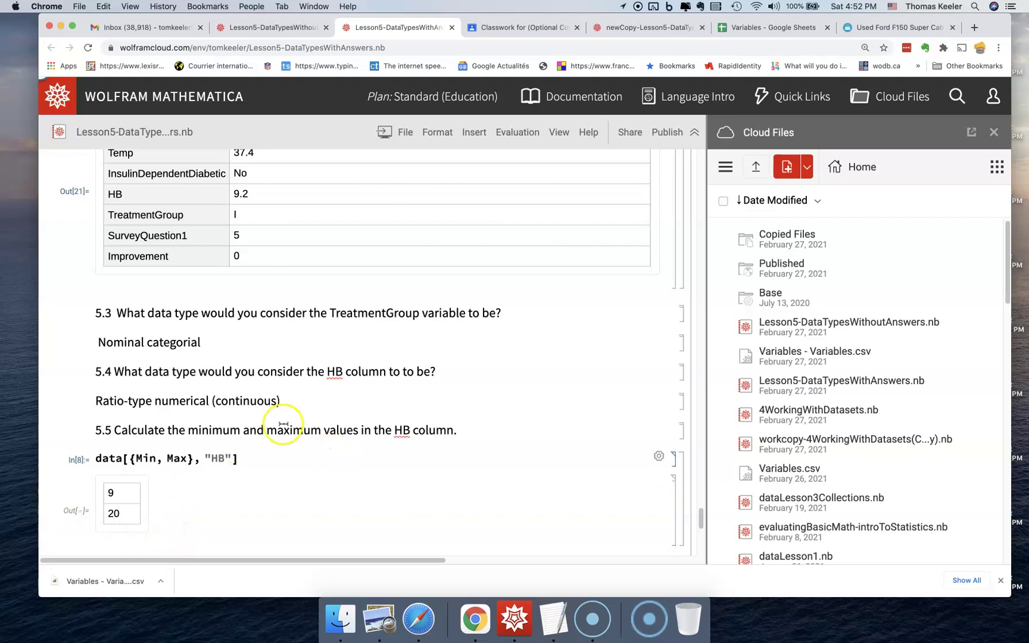
Replace HB with Temp in data[{Min, Max}, ...] and evaluate, returning 35.8 and 39.9
click(253, 459)
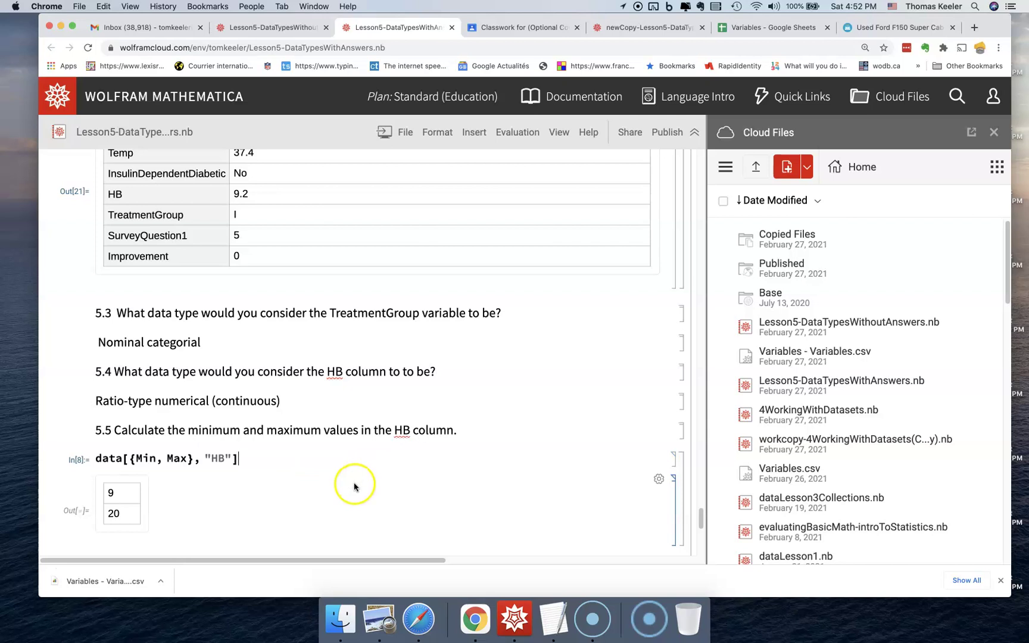
scroll(281, 482, up, 5)
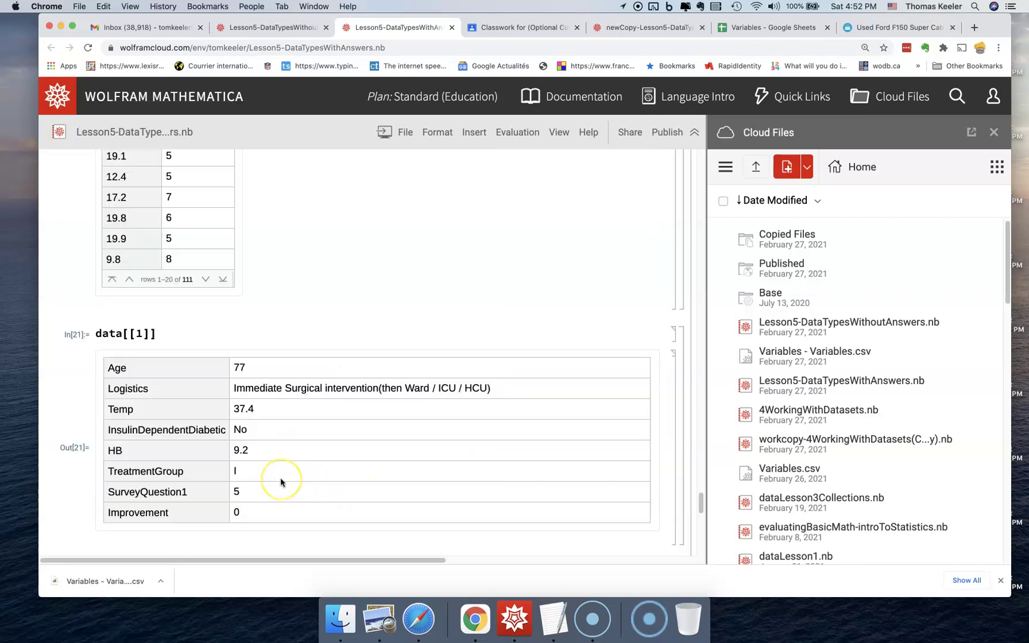
scroll(281, 482, up, 7)
scroll(281, 482, up, 11)
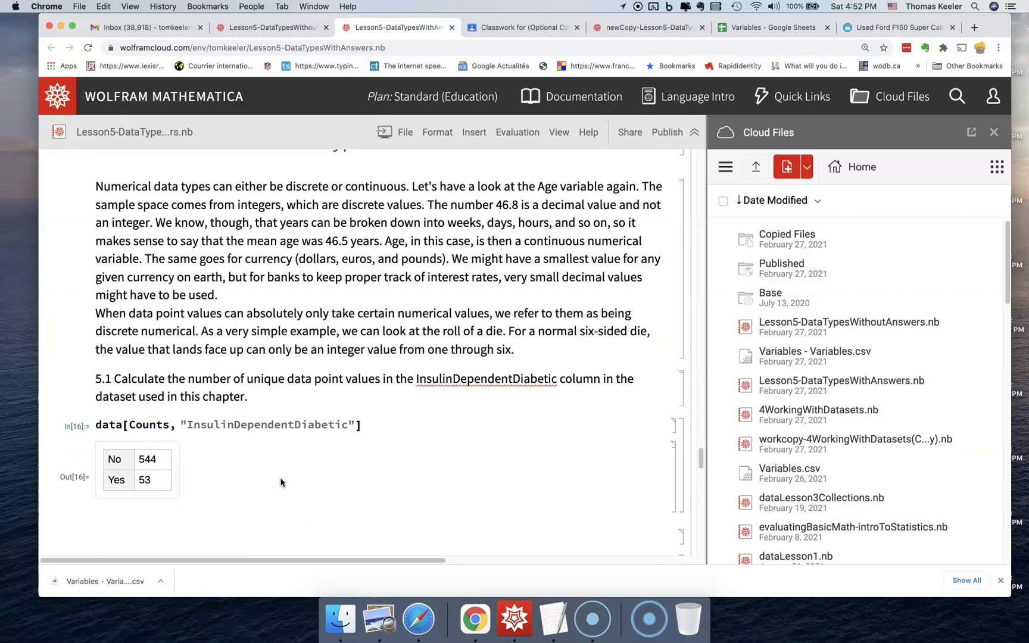
scroll(281, 479, down, 8)
scroll(281, 477, down, 11)
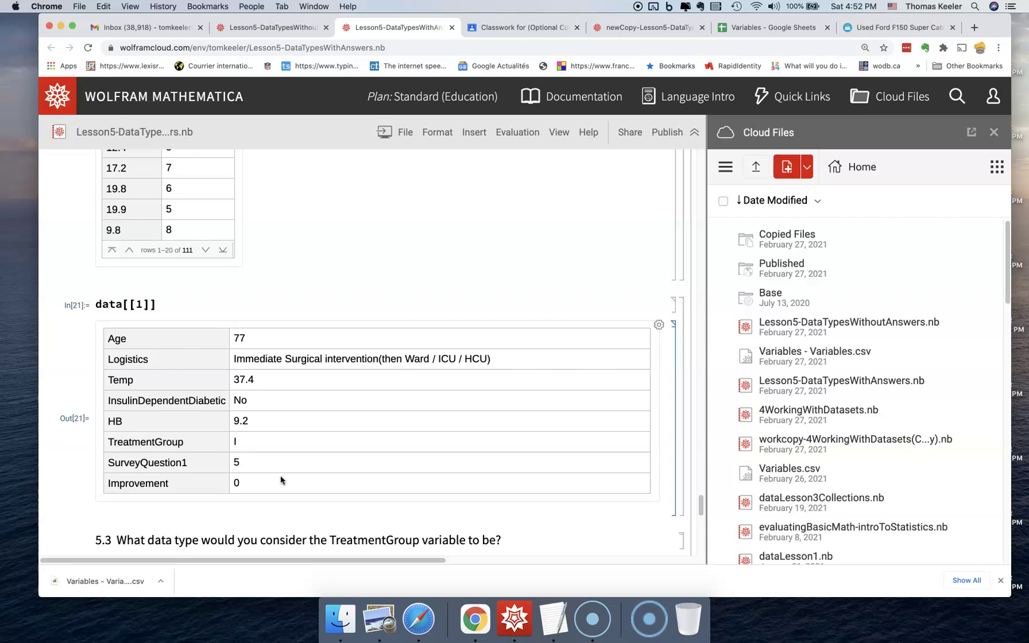
scroll(281, 480, down, 7)
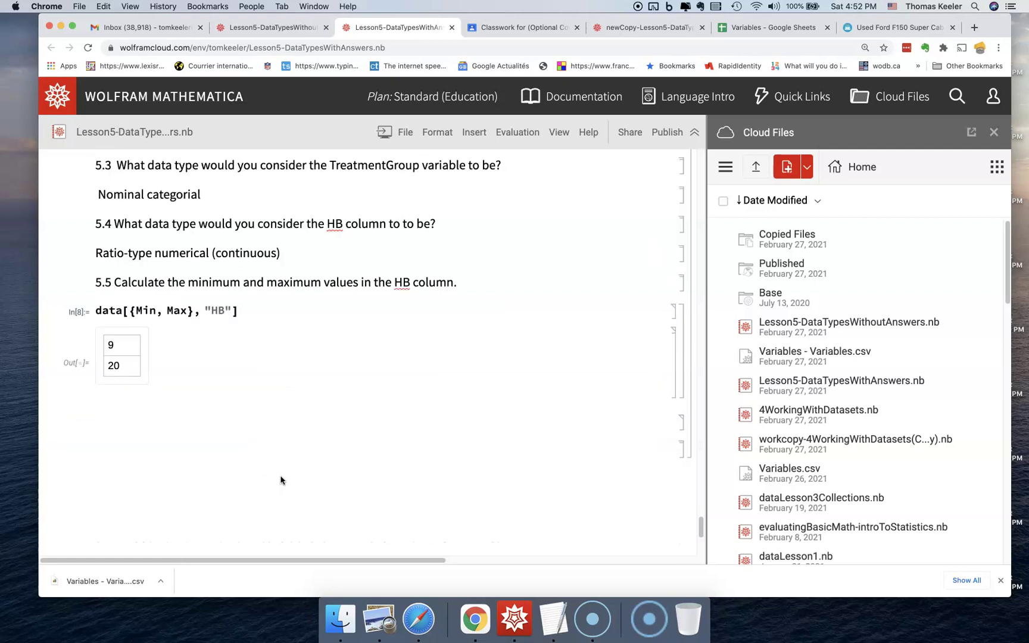
double_click(220, 310)
text(Temp)
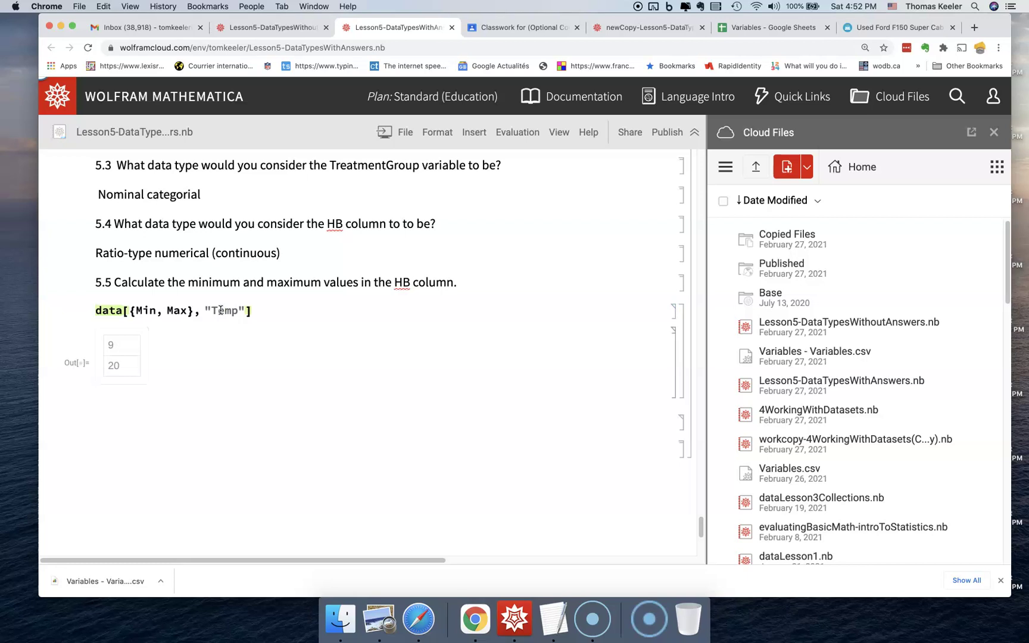
key(shift+Return)
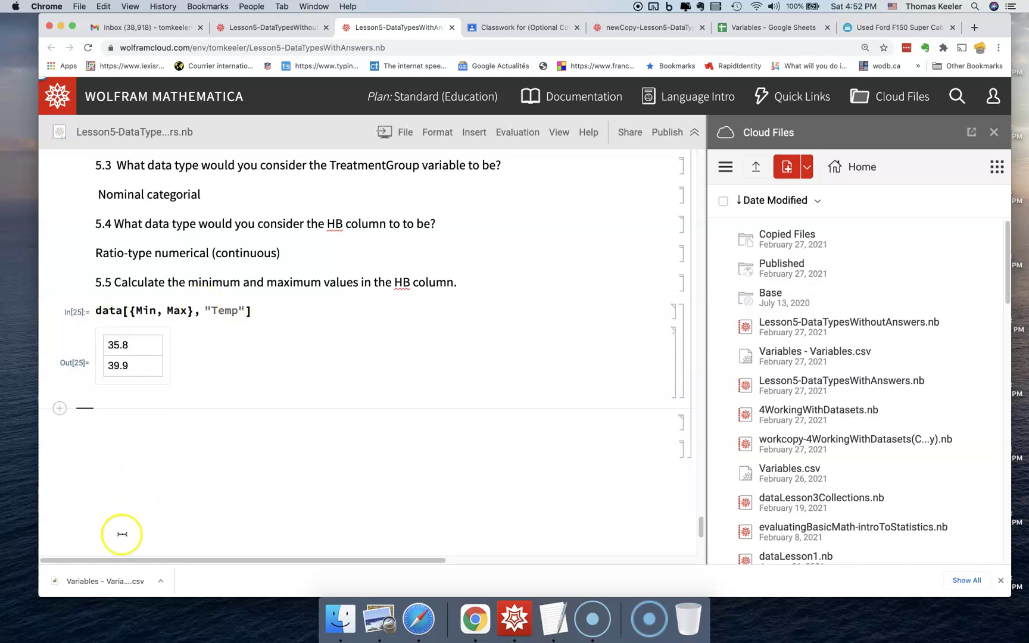